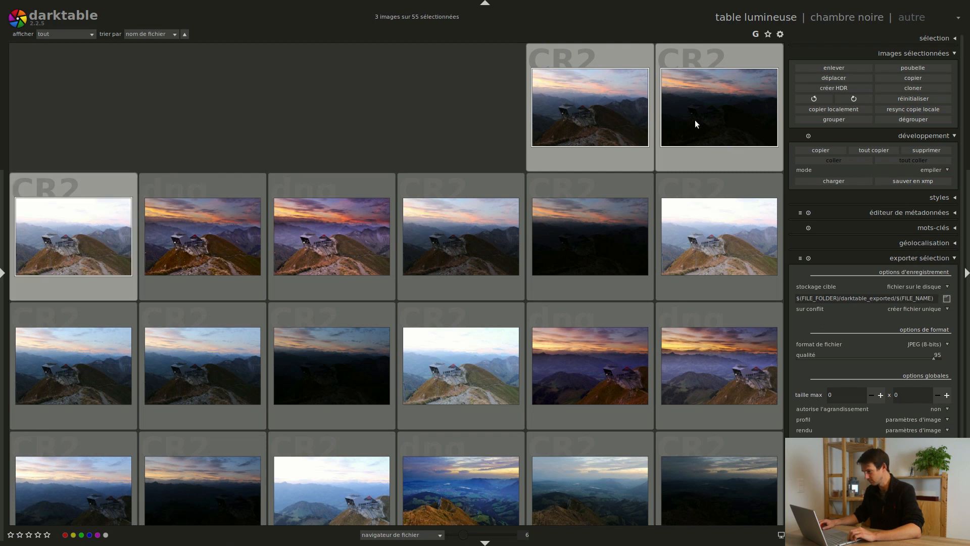
- Merge the three selected bracketed CR2 photos into an HDR and open the resulting DNG for developing
left_click(834, 88)
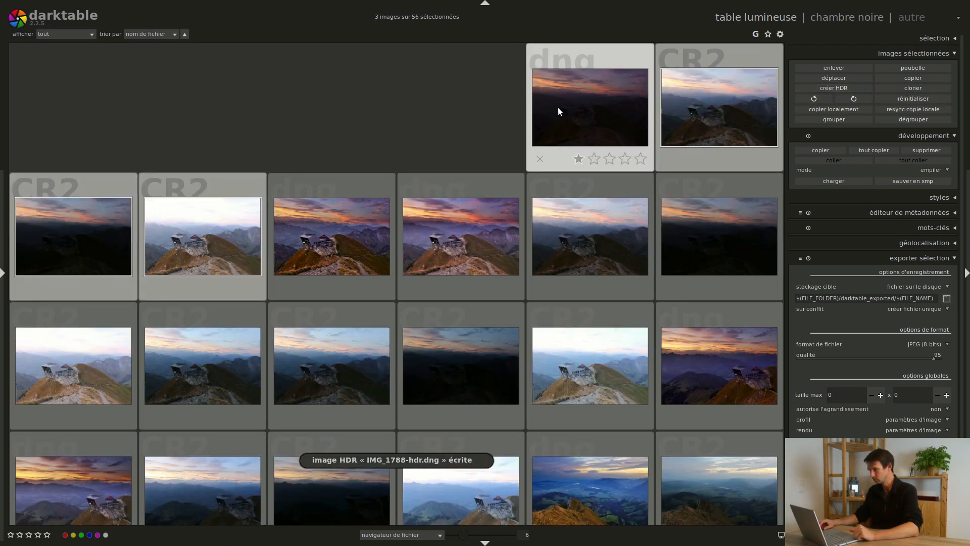
left_click(576, 104)
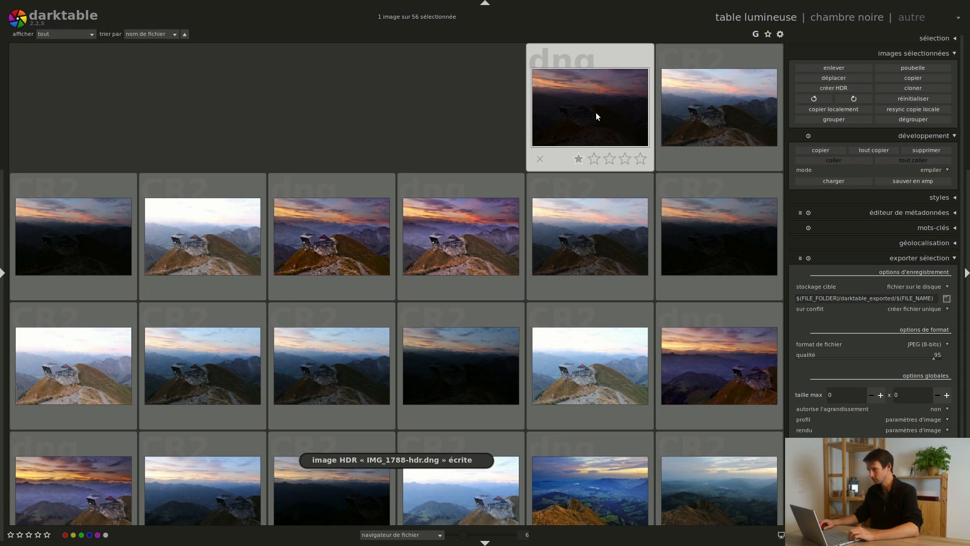
double_click(596, 113)
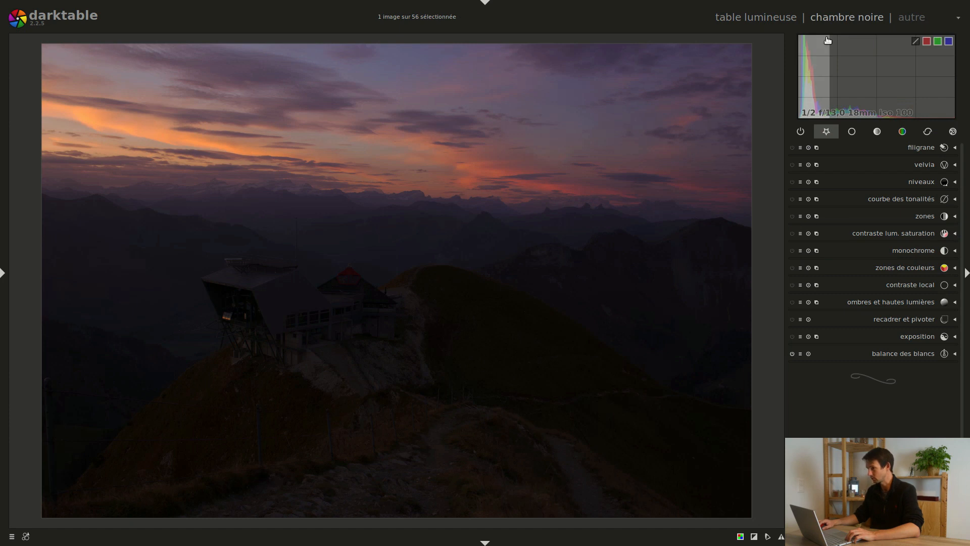
- Brighten the whole HDR image by setting the exposure to about 2.78 EV
left_click(919, 336)
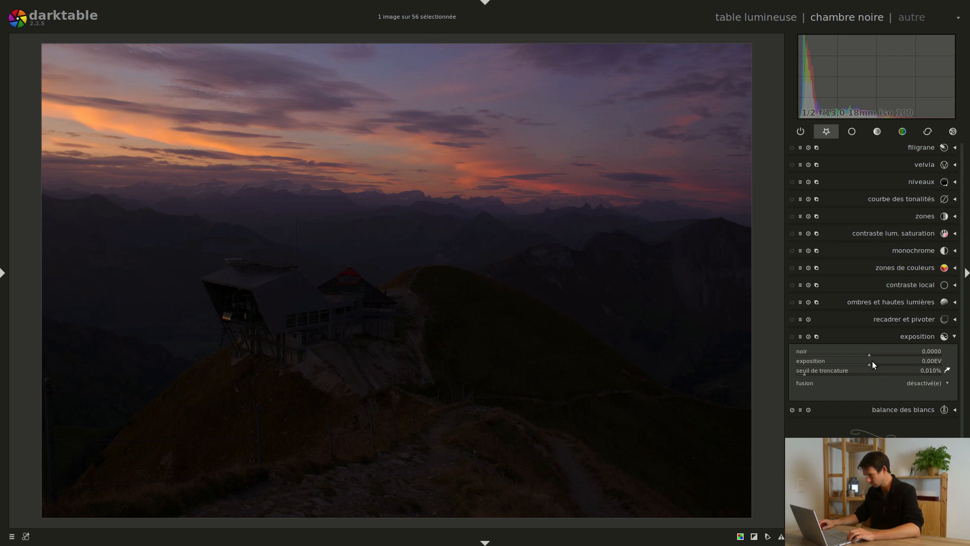
left_click_drag(874, 362, 936, 368)
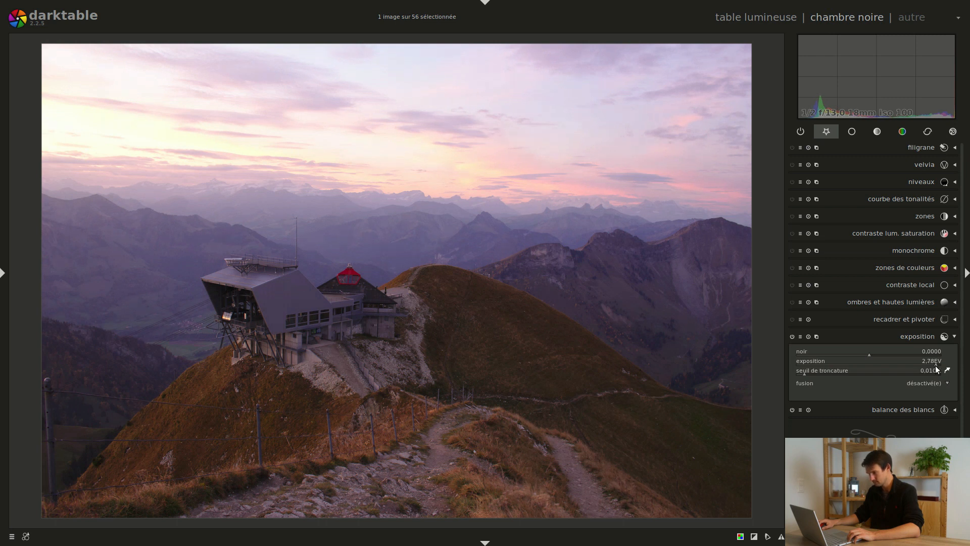
left_click(920, 335)
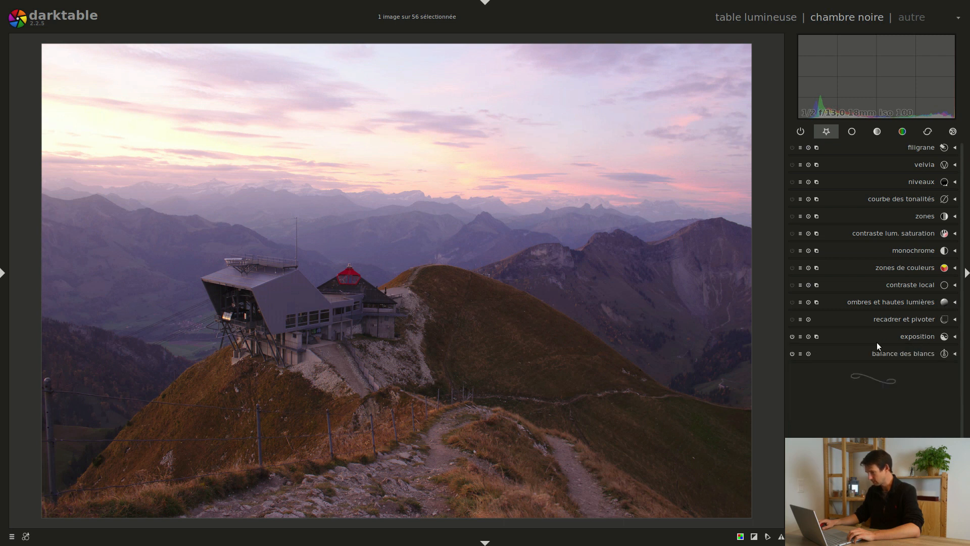
- Add a second exposure instance and set its blending to a drawn mask (masque dessiné)
left_click(817, 335)
left_click(847, 337)
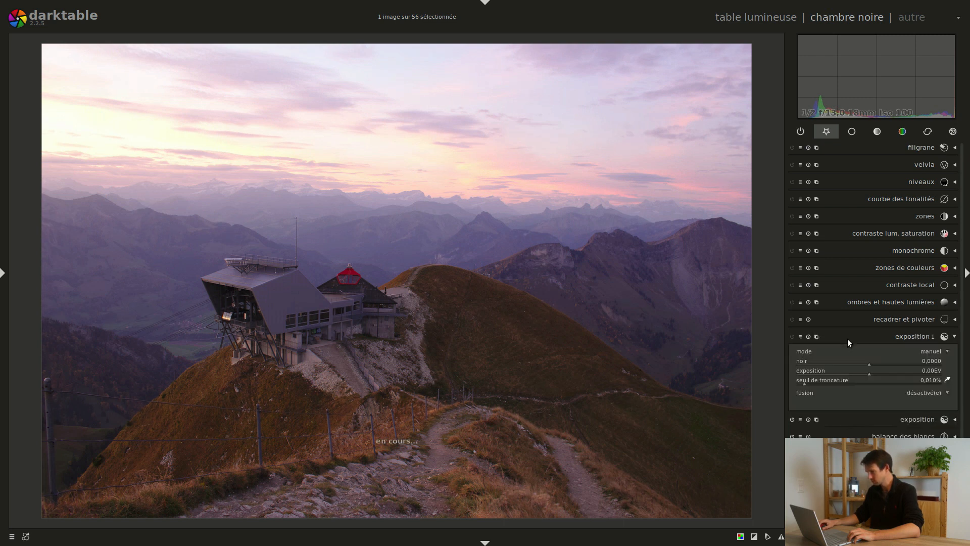
left_click(928, 390)
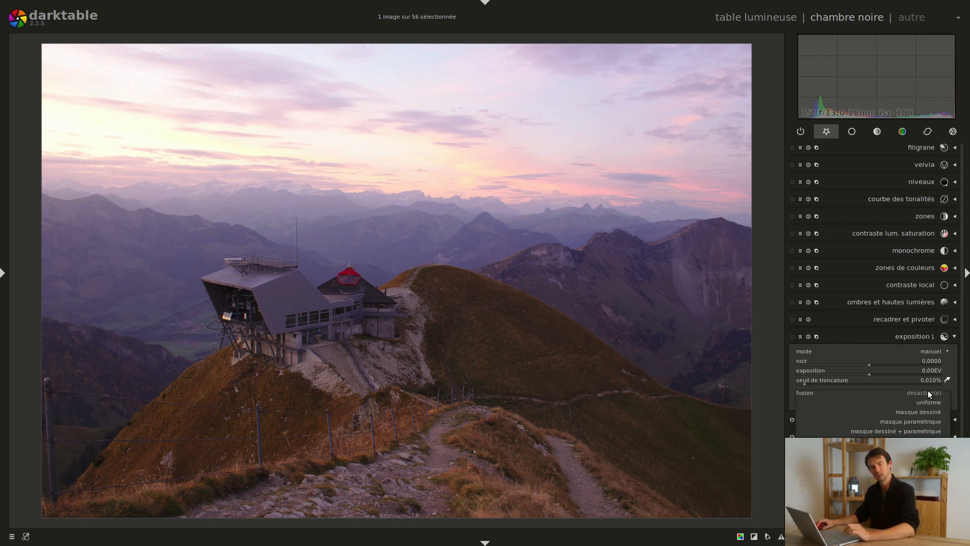
left_click(921, 411)
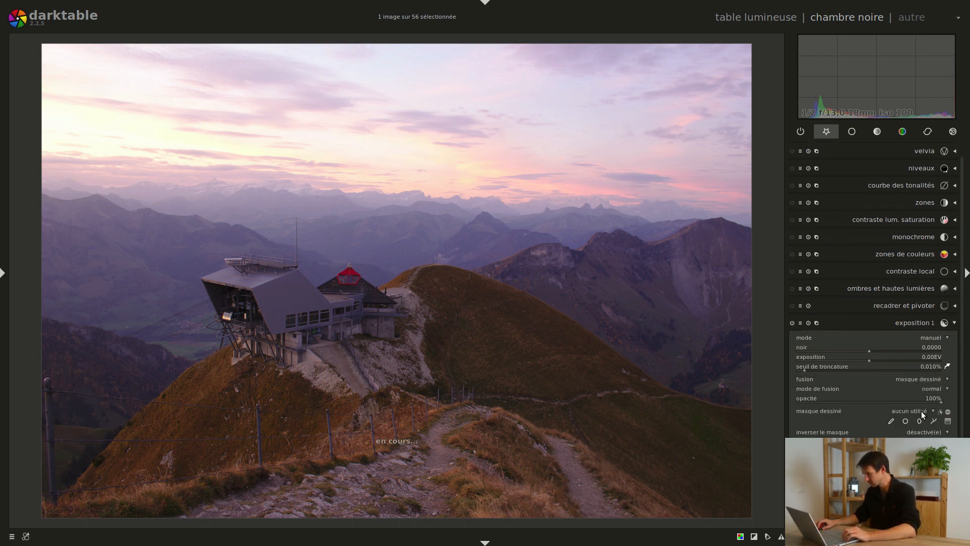
- Draw a slightly tilted gradient mask across the mountains just below the horizon and lower it to just above the building
left_click(948, 421)
left_click(392, 232)
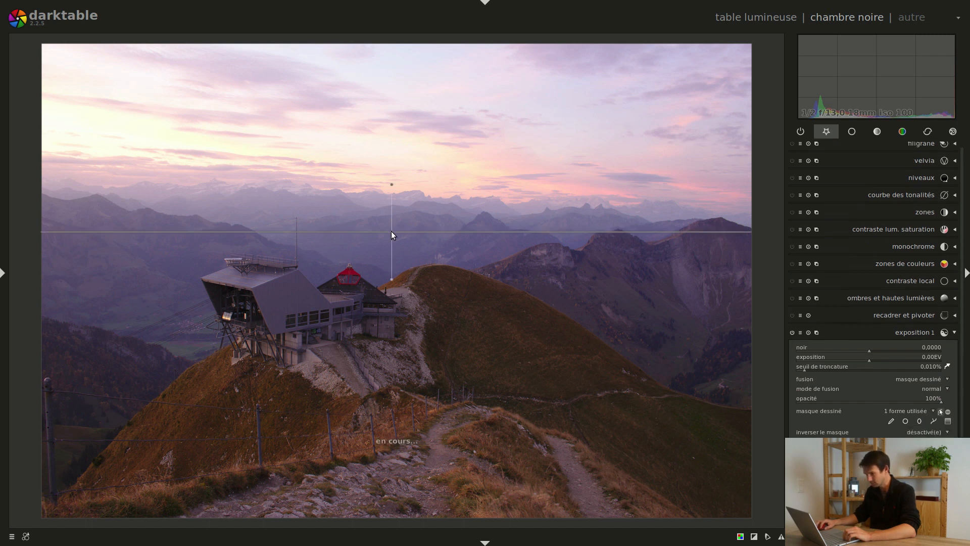
left_click_drag(392, 184, 394, 94)
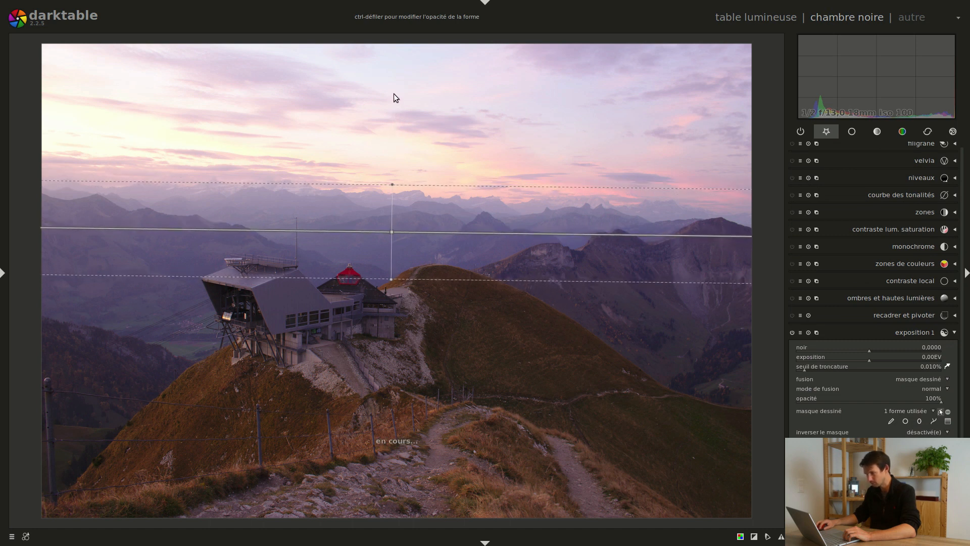
left_click_drag(459, 233, 457, 244)
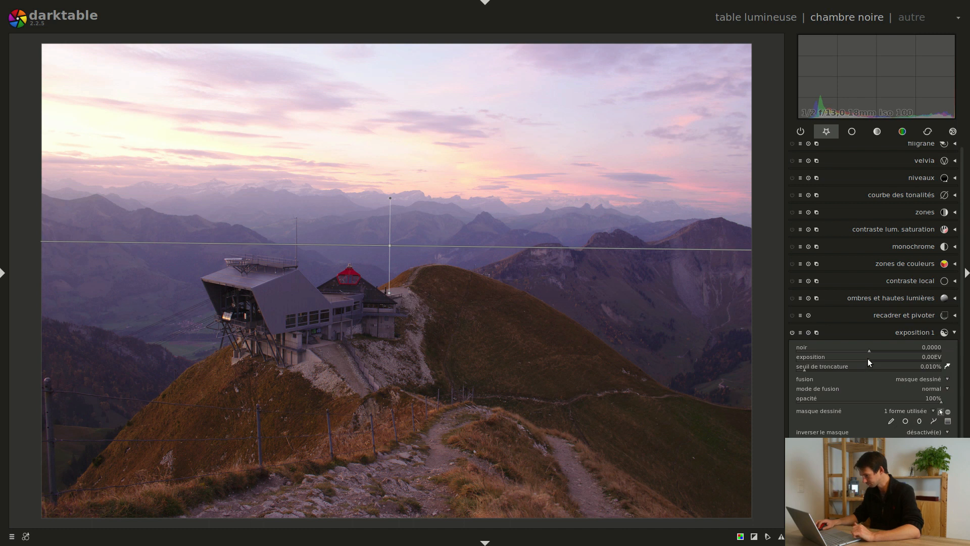
- Darken the masked sky by setting the second exposure instance to about -2.49 EV, and hide the mask overlay
left_click_drag(867, 359, 809, 366)
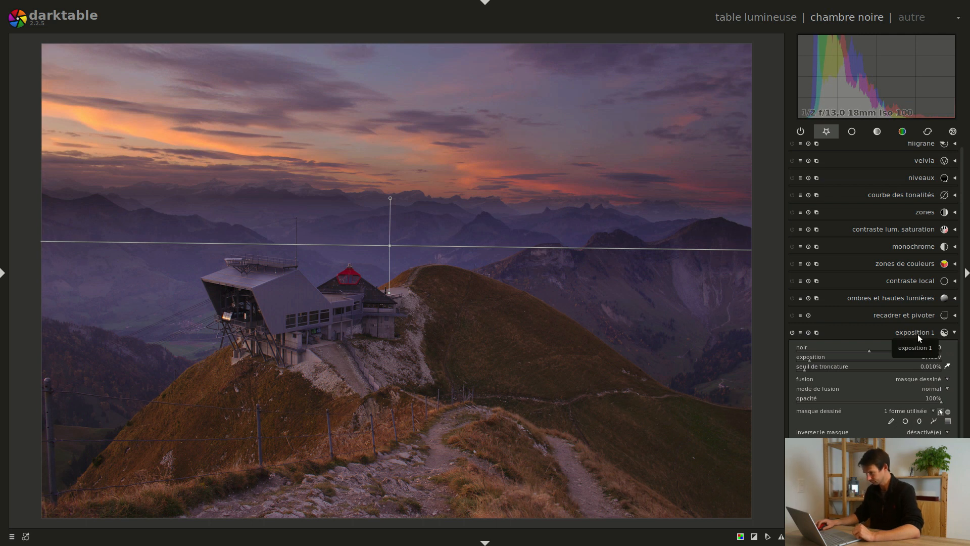
left_click(941, 412)
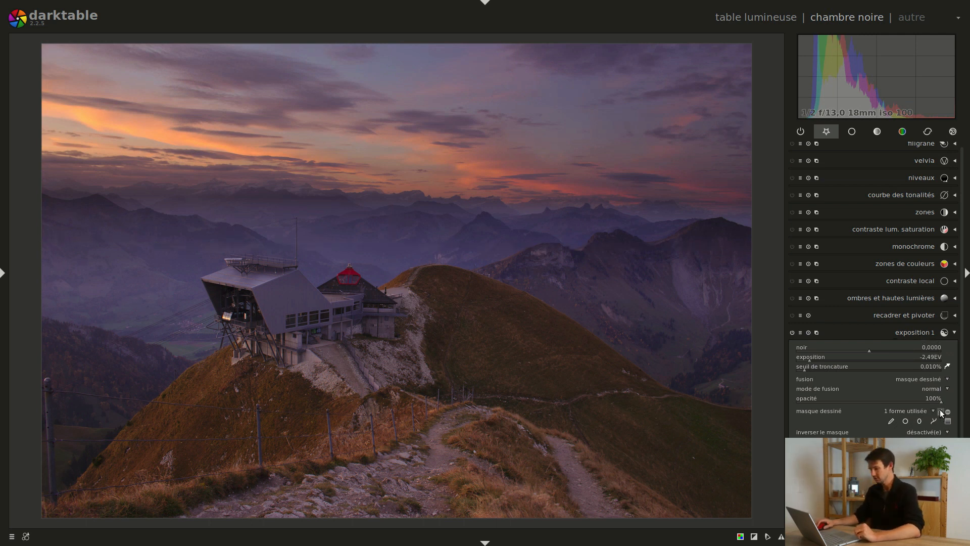
left_click(922, 333)
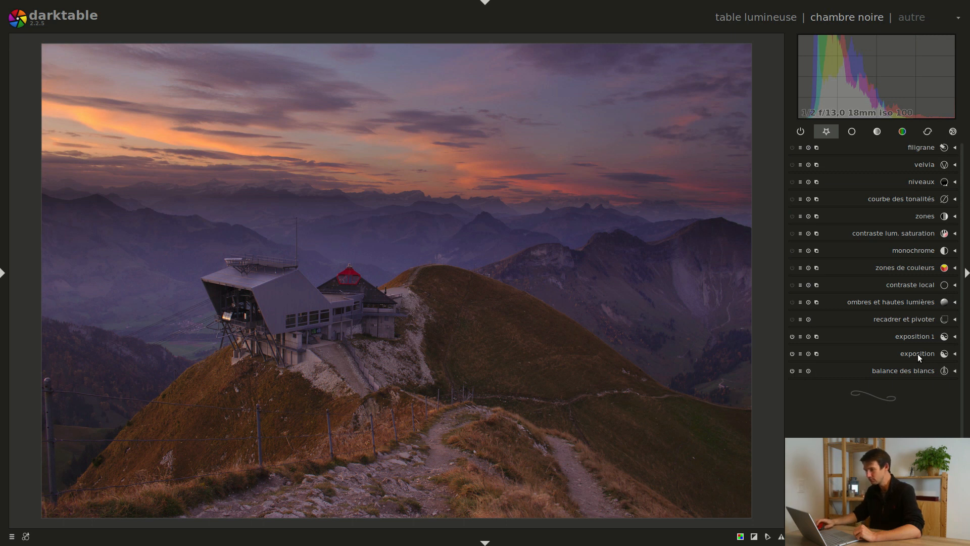
- Apply velvia at 60% strength, limited to the sky by reusing the existing gradient as its drawn mask
left_click(923, 164)
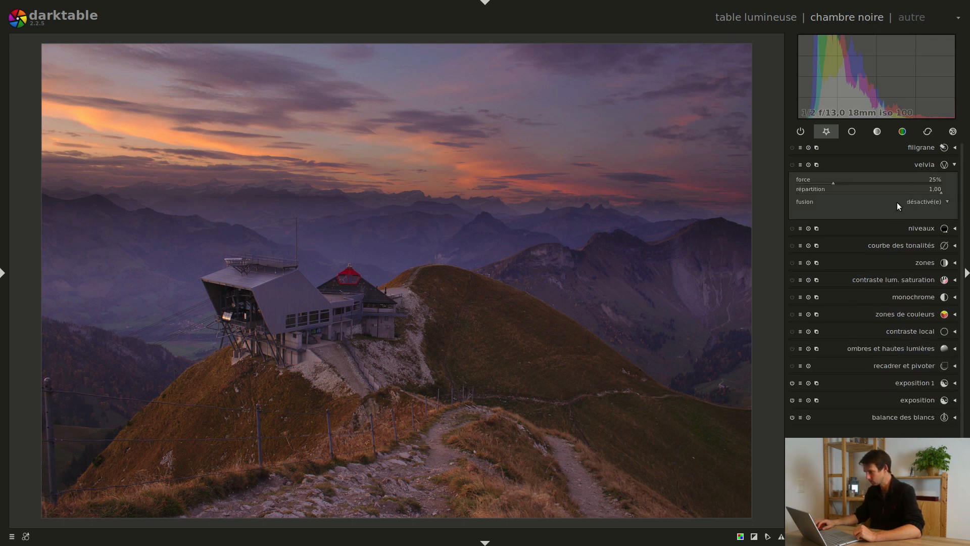
left_click_drag(841, 181, 884, 181)
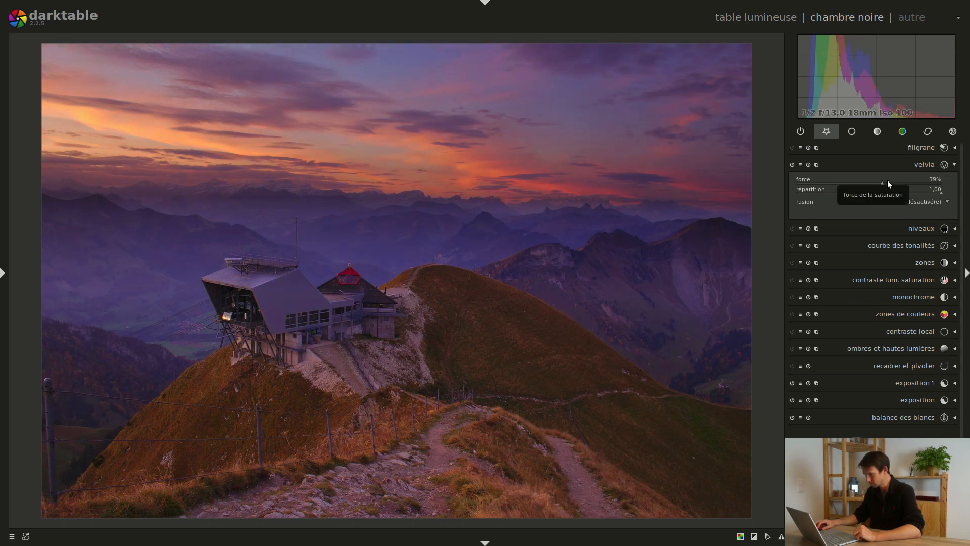
left_click(929, 202)
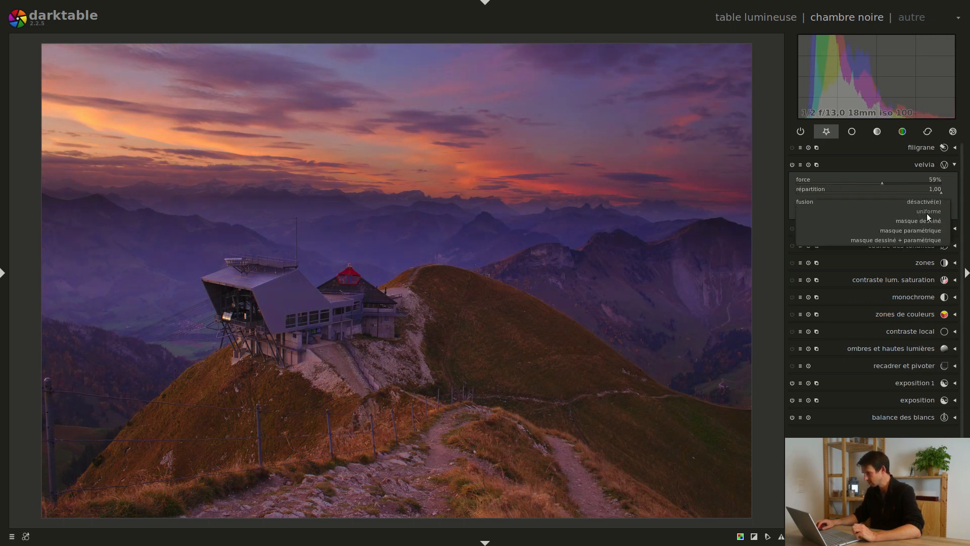
left_click(921, 222)
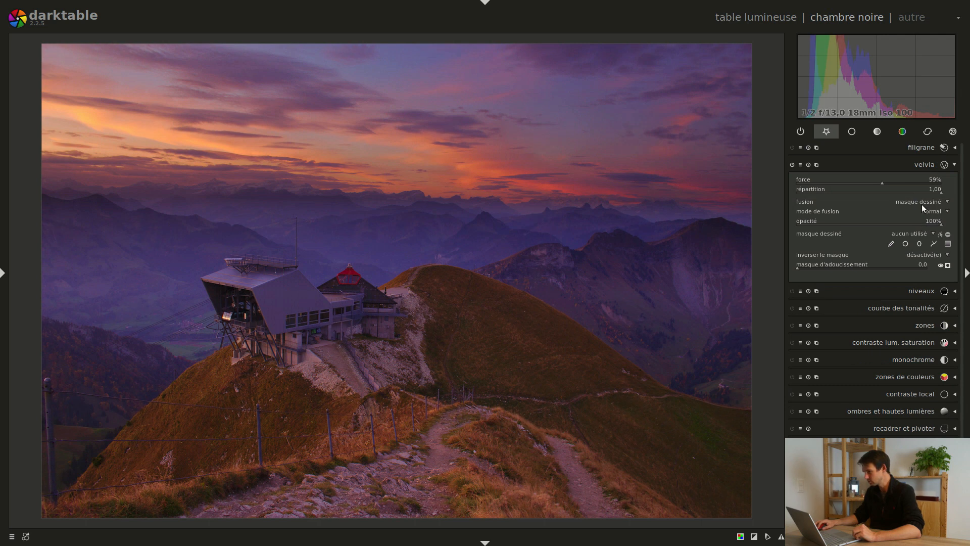
left_click(927, 234)
left_click(916, 253)
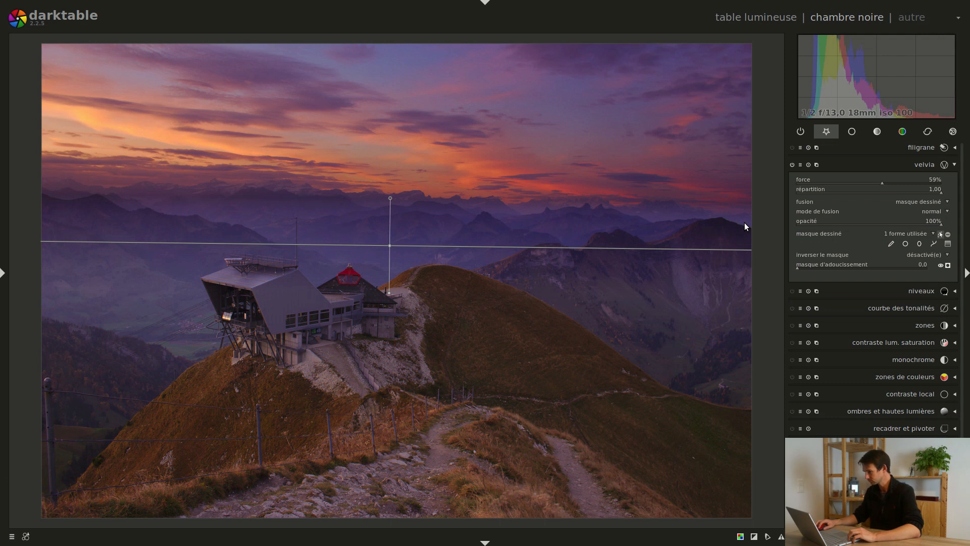
mouse_move(874, 180)
left_mouse_down()
mouse_move(904, 185)
mouse_move(884, 186)
left_mouse_up()
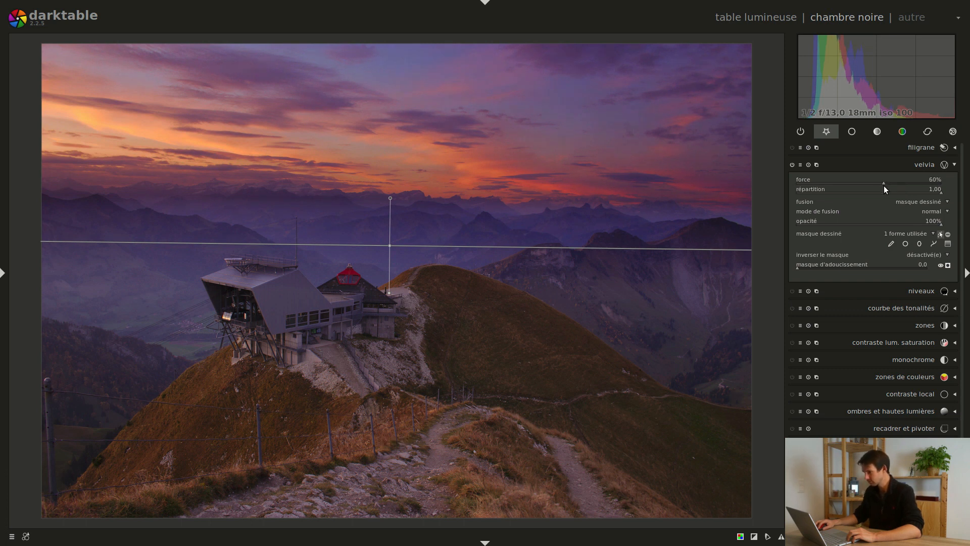
left_click(920, 165)
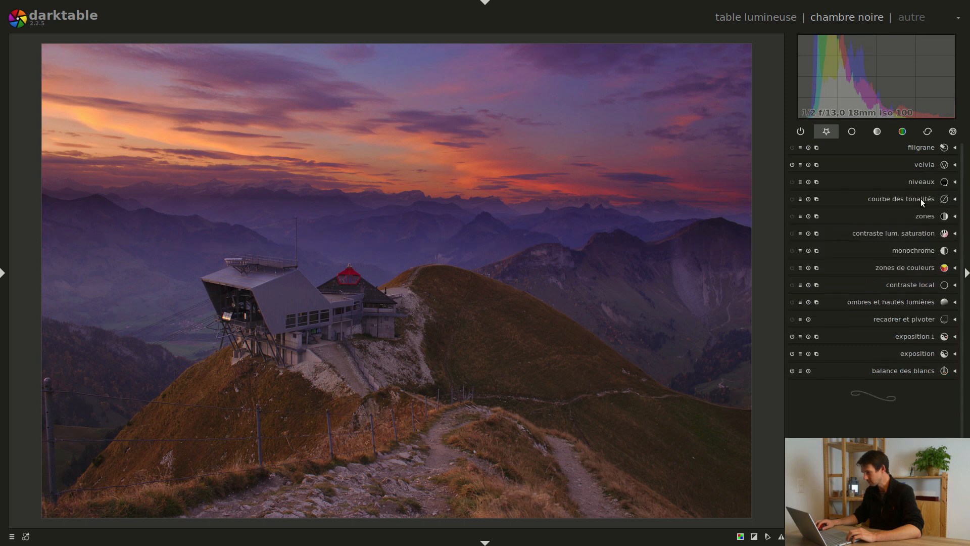
- Set the saturation to -0.20 and the contrast to 0.15 in the contrast, brightness and saturation module
left_click(908, 237)
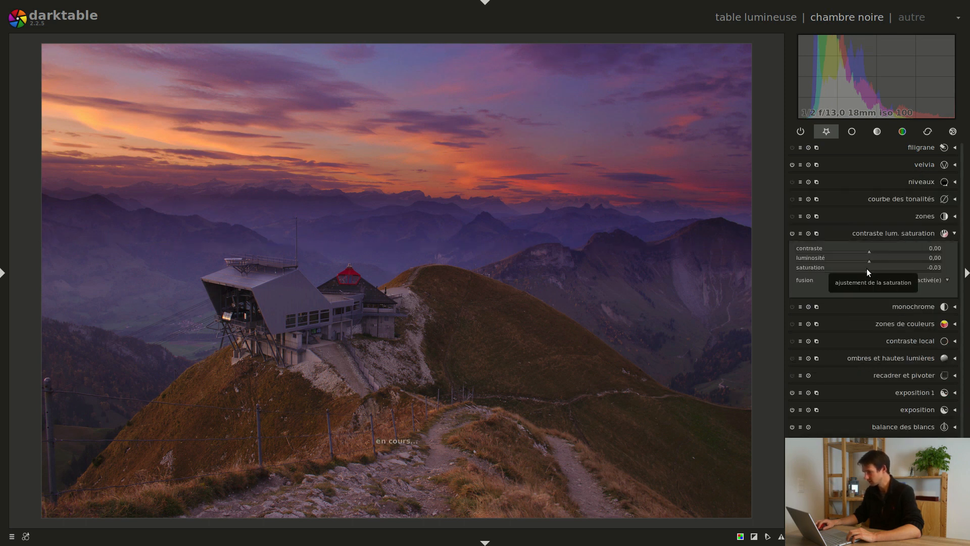
left_click_drag(862, 272, 856, 272)
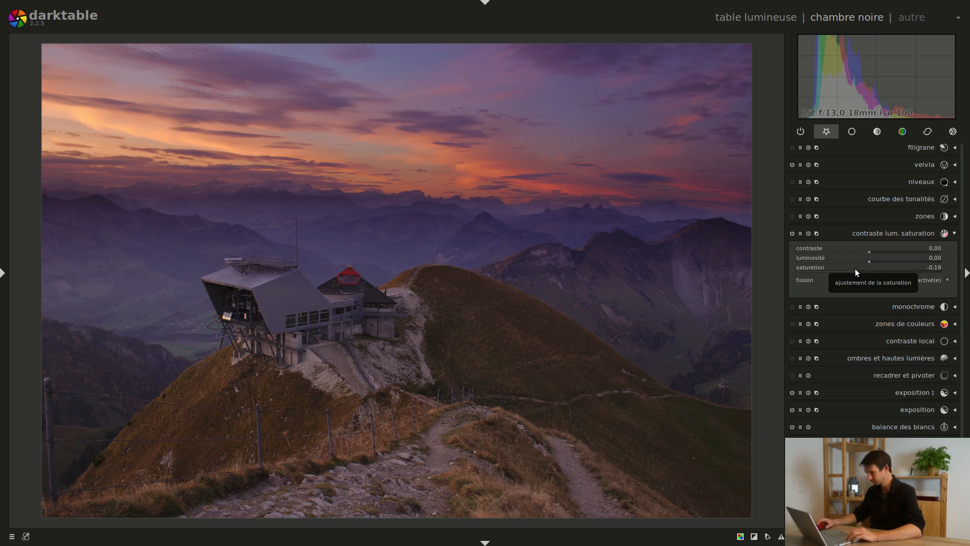
left_click_drag(853, 269, 855, 269)
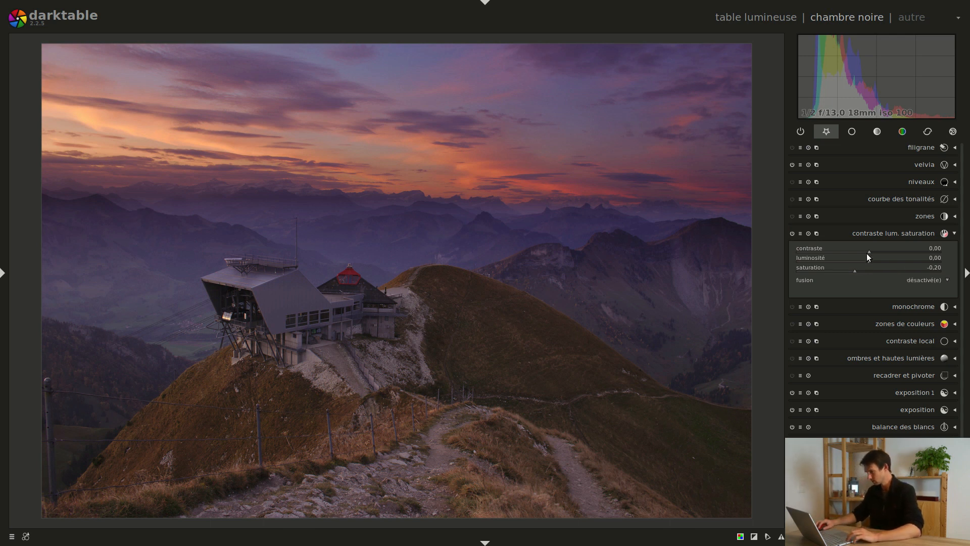
left_click_drag(869, 250, 879, 254)
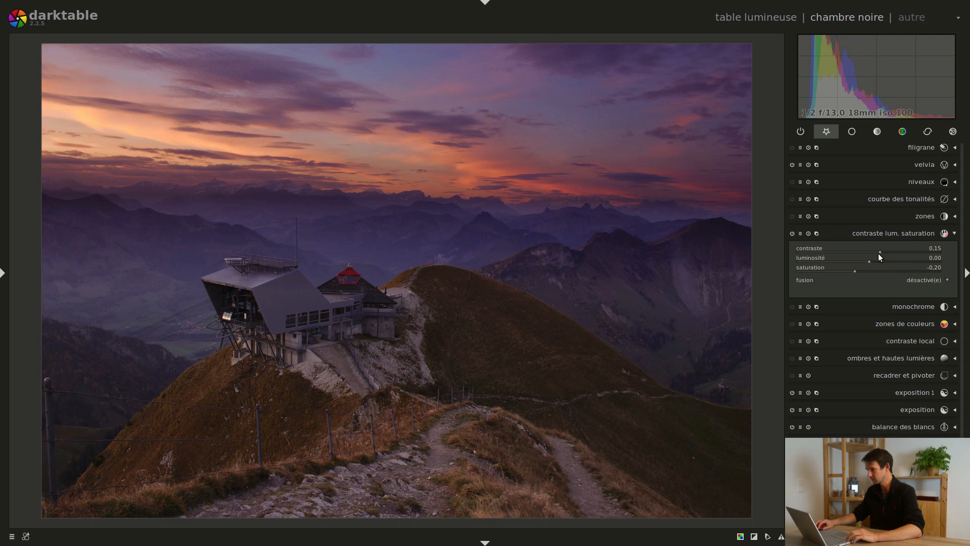
left_click(878, 252)
left_click(893, 232)
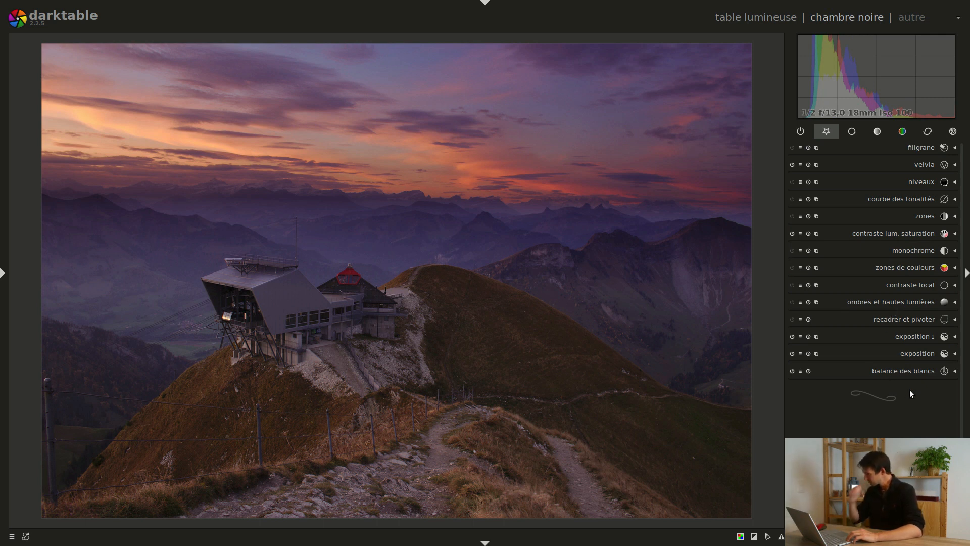
- Apply automatic levels, move the black point back to the histogram's far left, and shift the grey point slightly darker to brighten the midtones
left_click(921, 180)
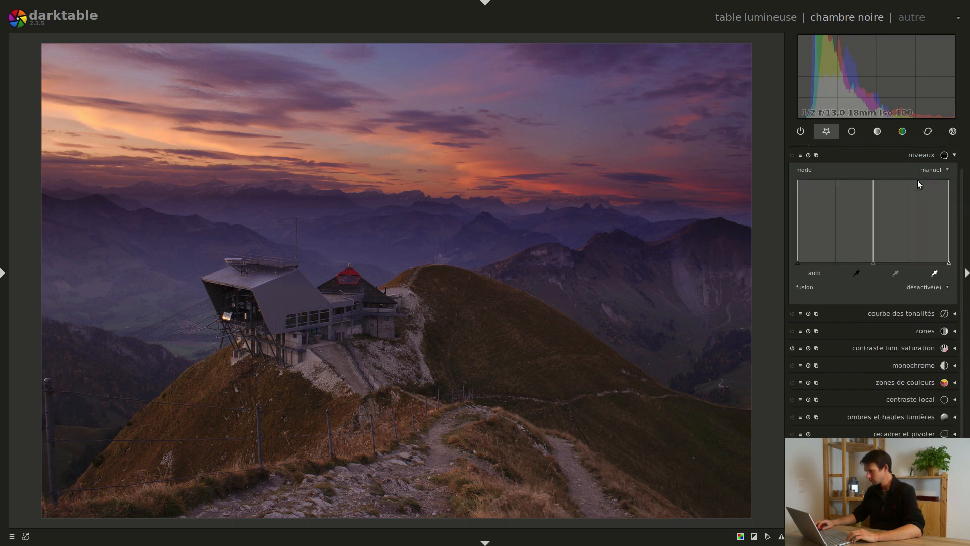
left_click(816, 273)
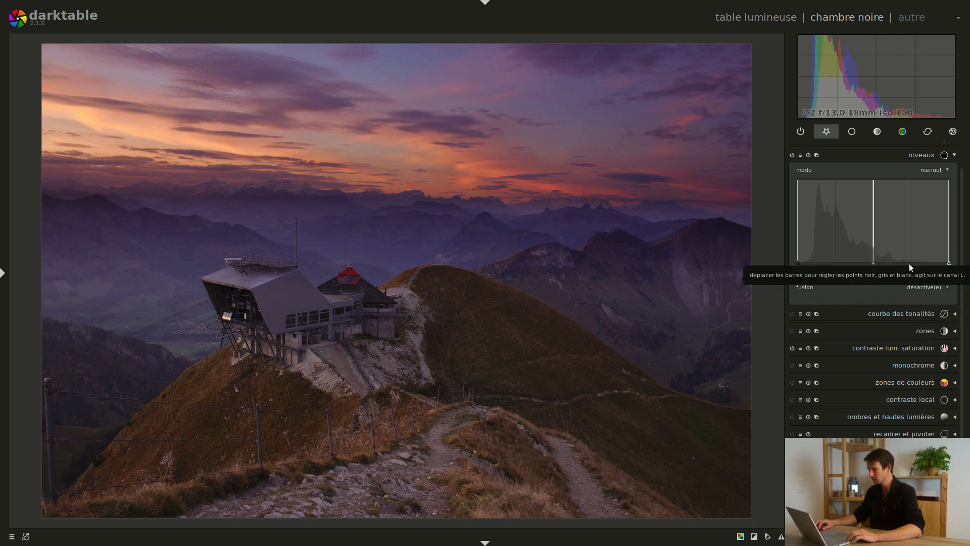
left_click(817, 274)
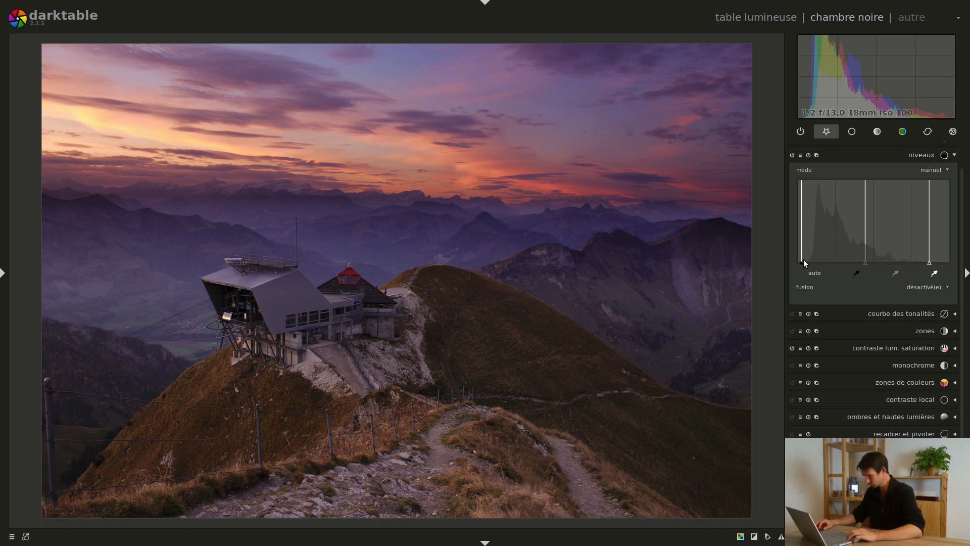
mouse_move(801, 260)
left_mouse_down()
mouse_move(773, 262)
mouse_move(805, 264)
mouse_move(790, 264)
left_mouse_up()
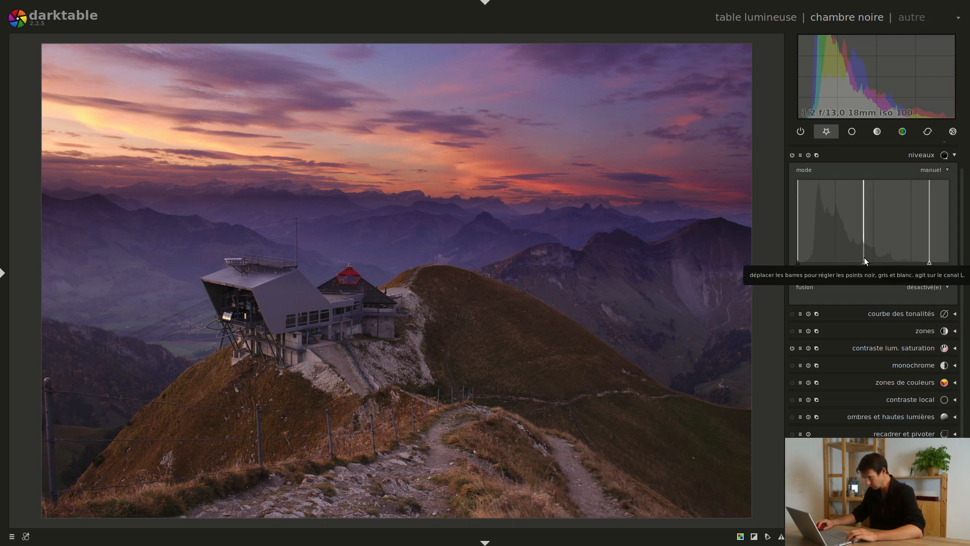
scroll(865, 258, "up", 1)
left_click_drag(863, 259, 860, 258)
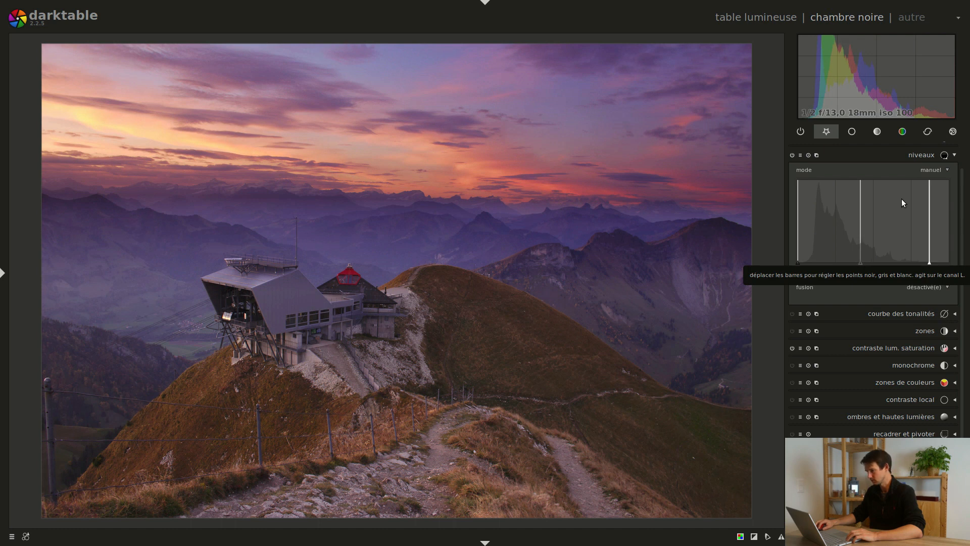
left_click(918, 157)
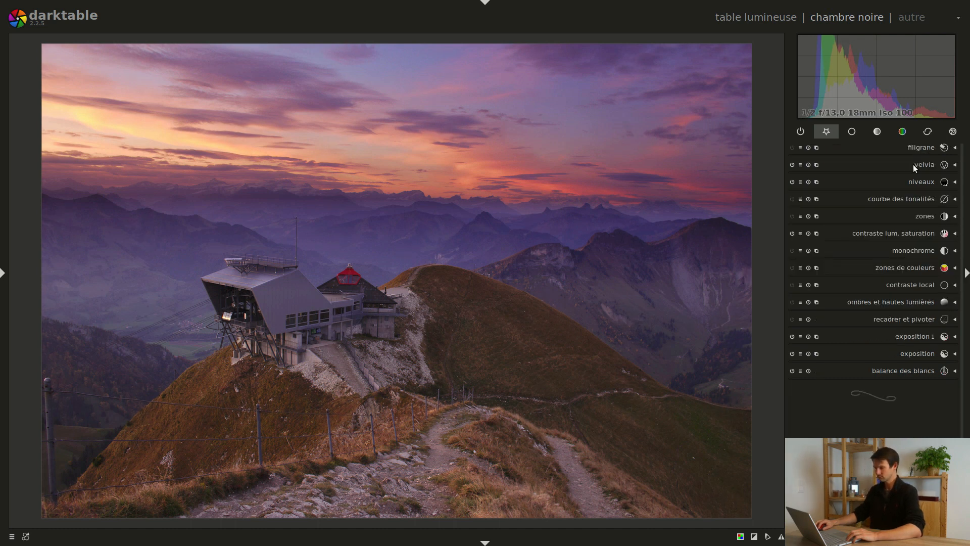
- Darken the sky further by setting the exposure of the masked second instance to -2.73 EV
left_click(910, 334)
scroll(807, 359, "down", 3)
scroll(806, 358, "down", 5)
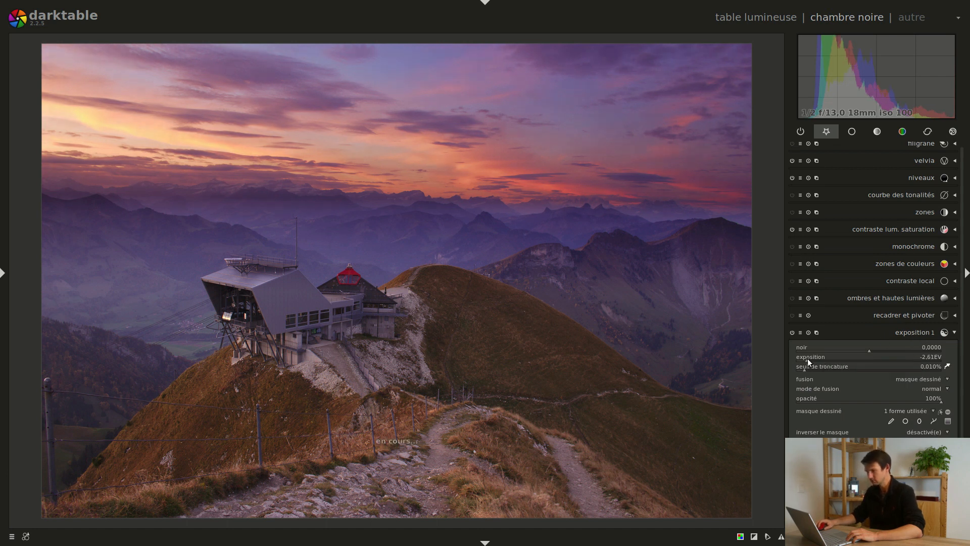
scroll(808, 358, "down", 3)
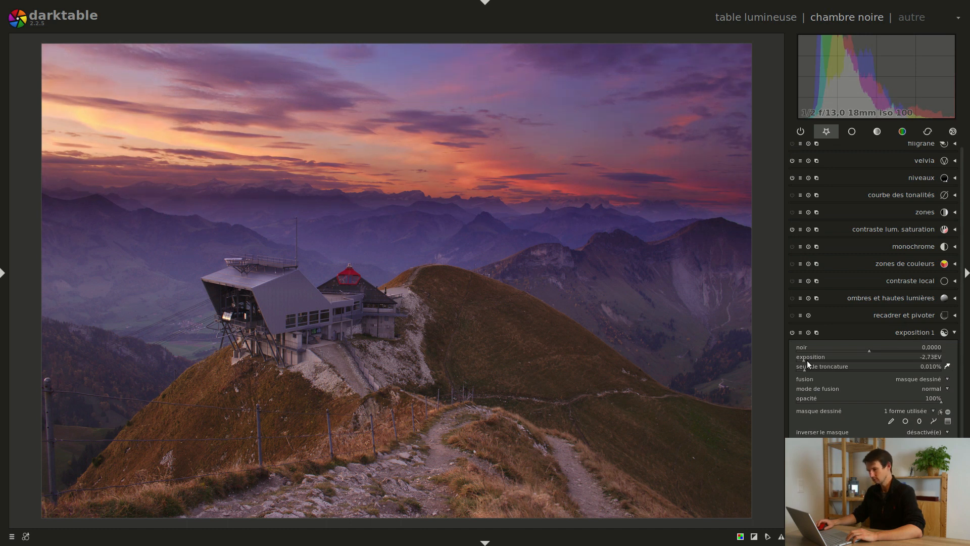
- Check the levels adjustment, close it, and set the exposure of the masked second instance to -2.79 EV
left_click(918, 177)
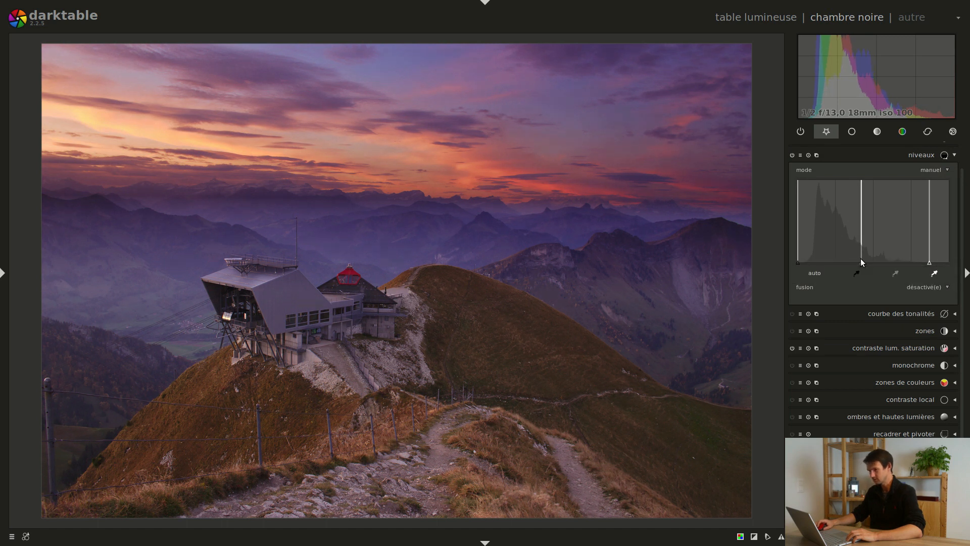
left_click(913, 157)
left_click(909, 337)
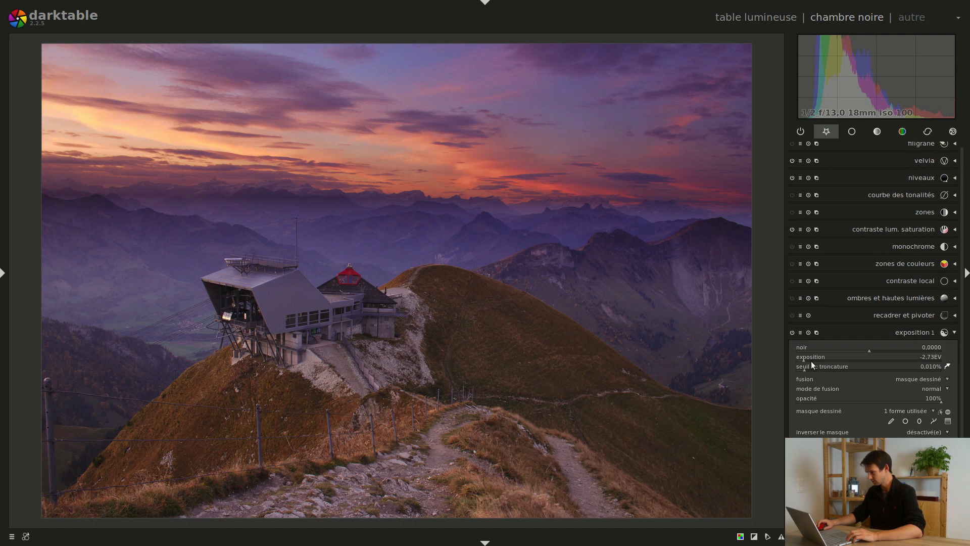
scroll(807, 357, "down", 3)
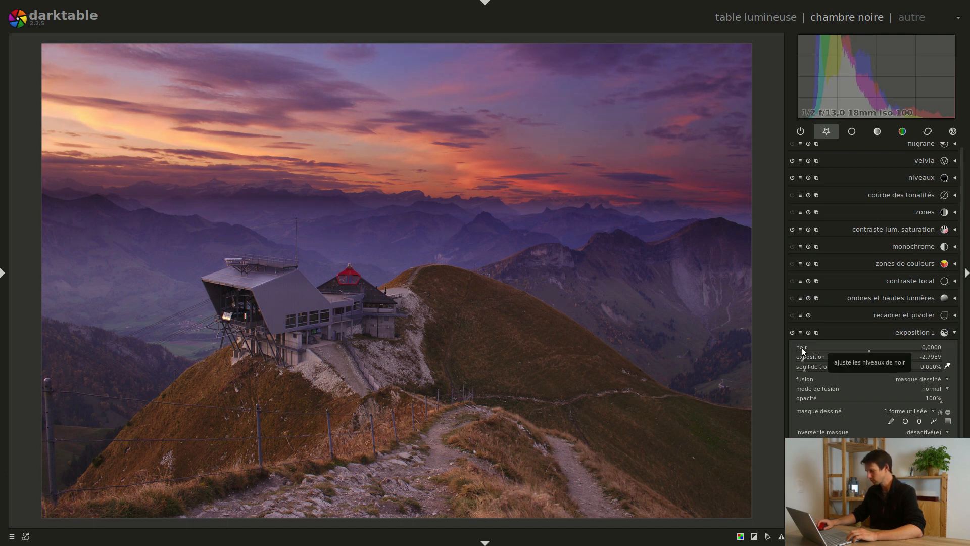
- Try raising the black level of the masked exposure instance to 0.0050 and bring it back to 0.0000
scroll(804, 351, "up", 1)
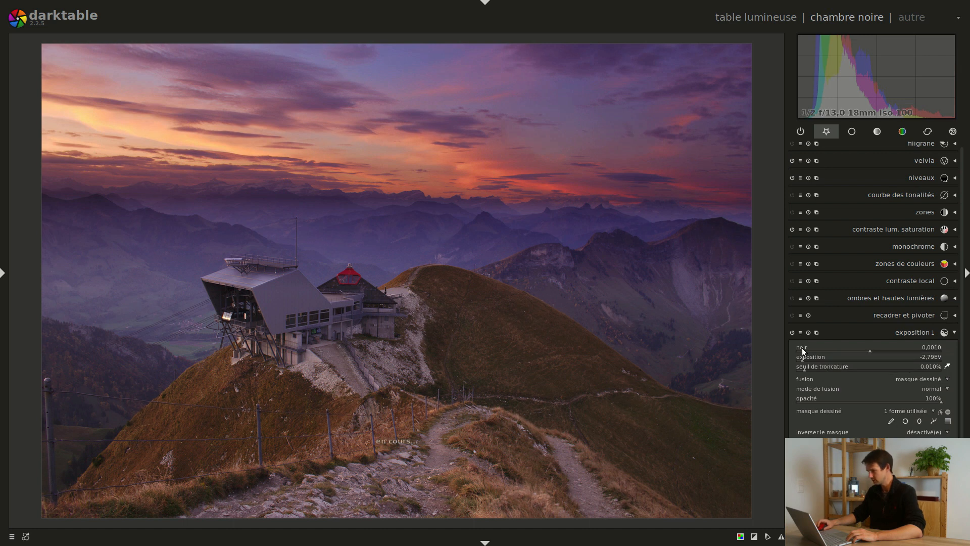
scroll(803, 346, "up", 1)
scroll(803, 345, "up", 2)
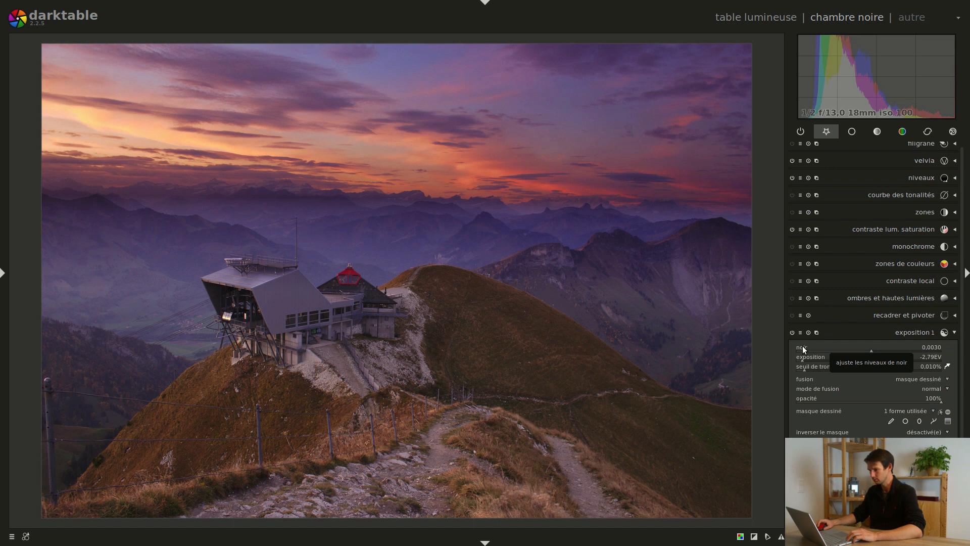
scroll(803, 346, "up", 1)
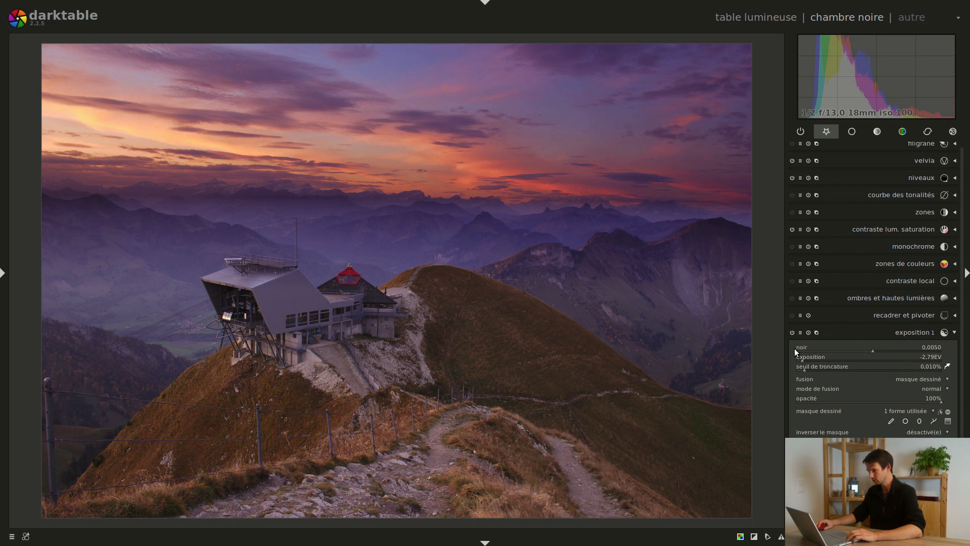
scroll(802, 345, "down", 4)
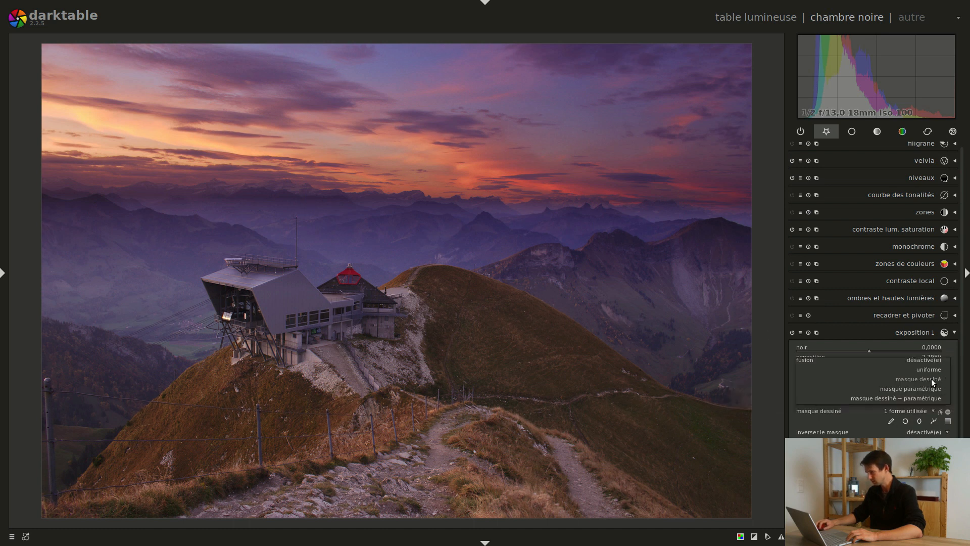
- Widen the transition of the masked exposure's gradient and shift it slightly down towards the building
left_click(943, 411)
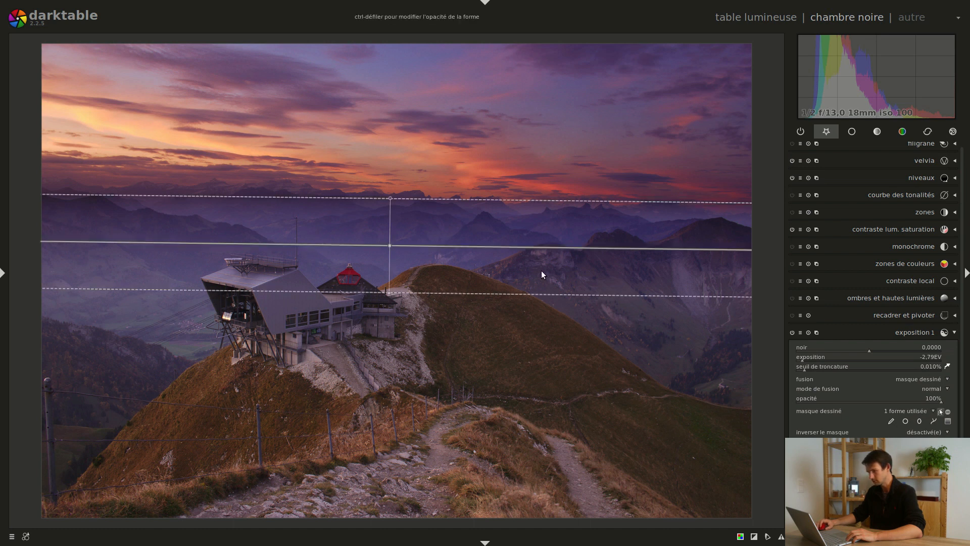
scroll(500, 251, "down", 5)
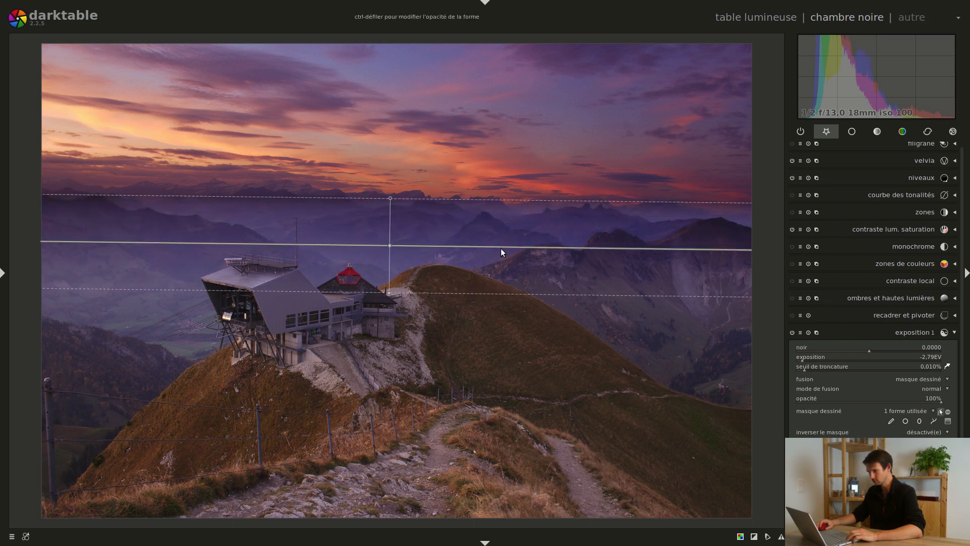
left_click_drag(511, 246, 510, 255)
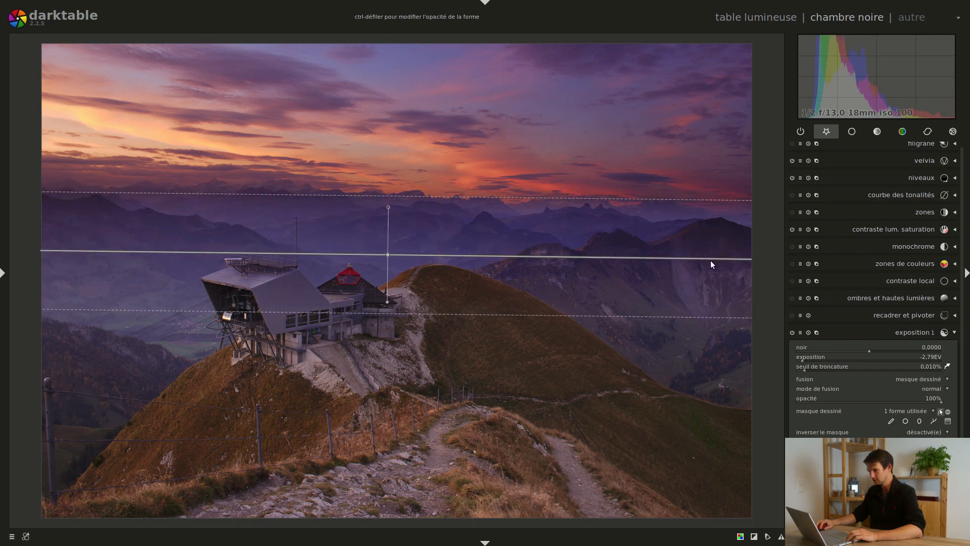
left_click(915, 331)
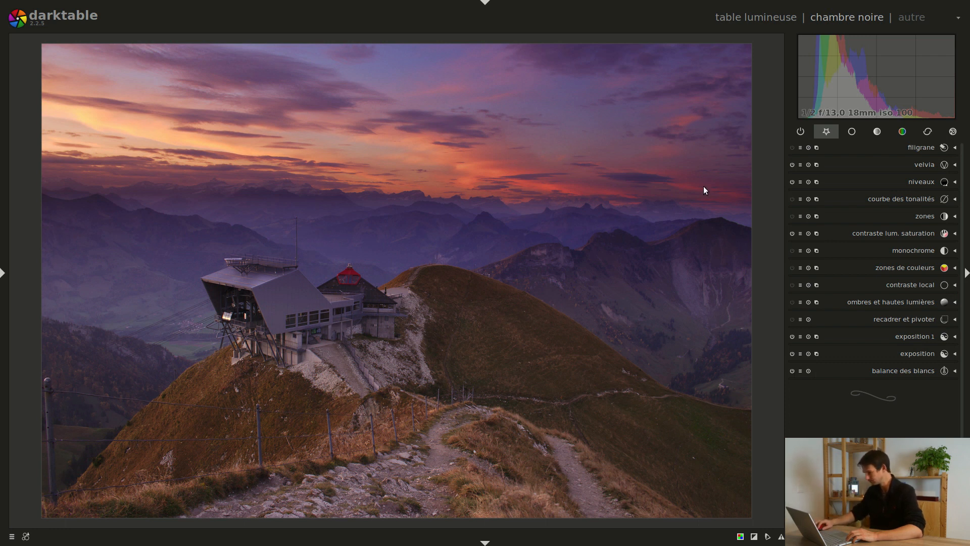
- Apply local contrast through a drawn mask, using a soft-edged brush painted over the rocky path in the foreground
left_click(904, 284)
left_click(924, 331)
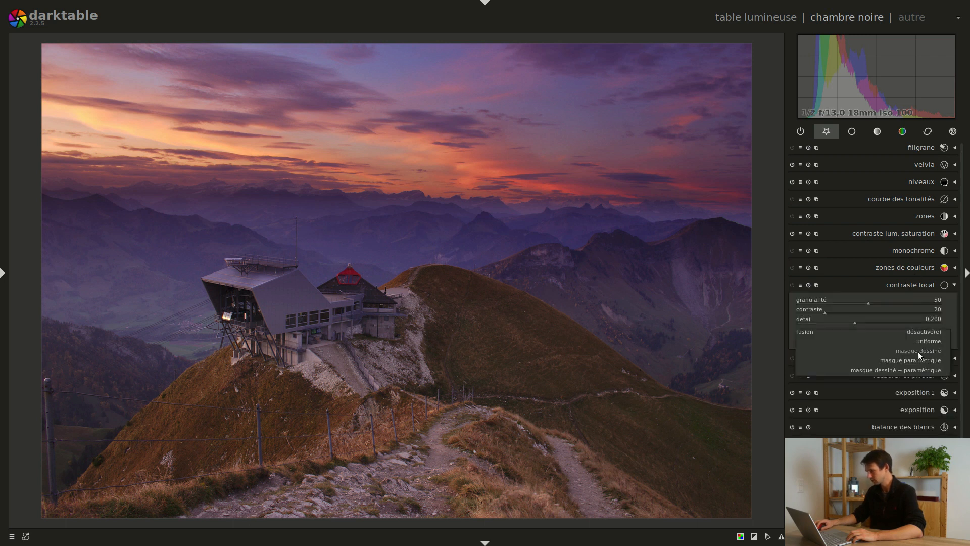
left_click(918, 351)
left_click(891, 369)
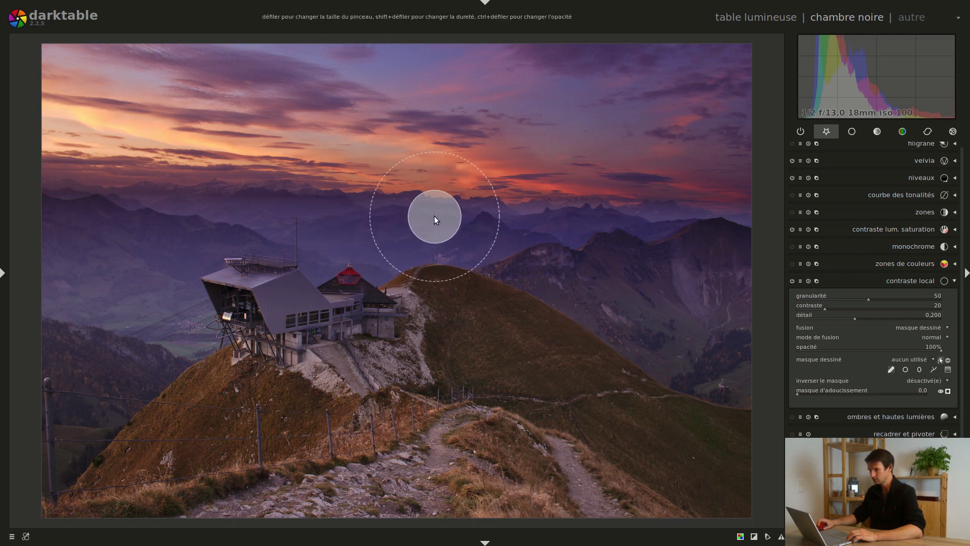
scroll(438, 217, "up", 4, "shift")
scroll(437, 219, "down", 2, "shift")
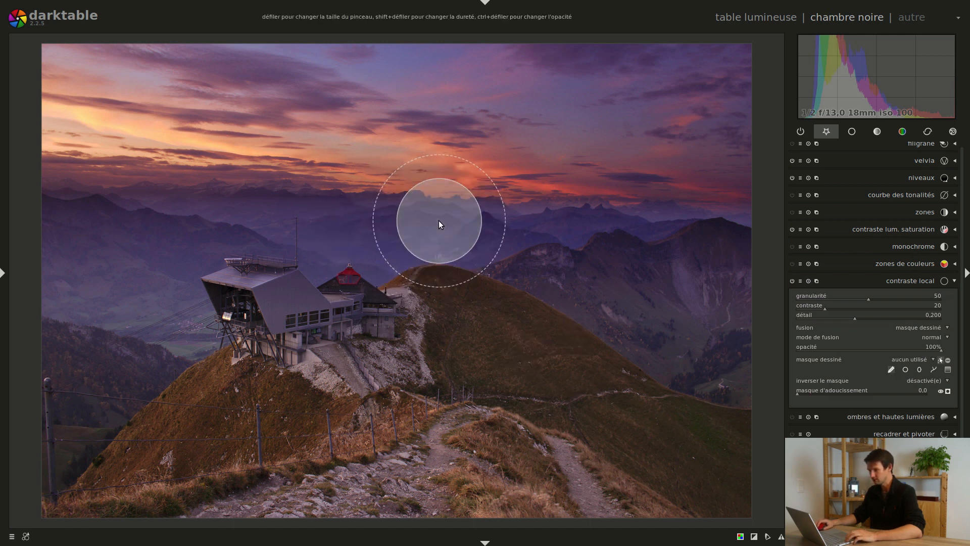
scroll(450, 231, "down", 3, "shift")
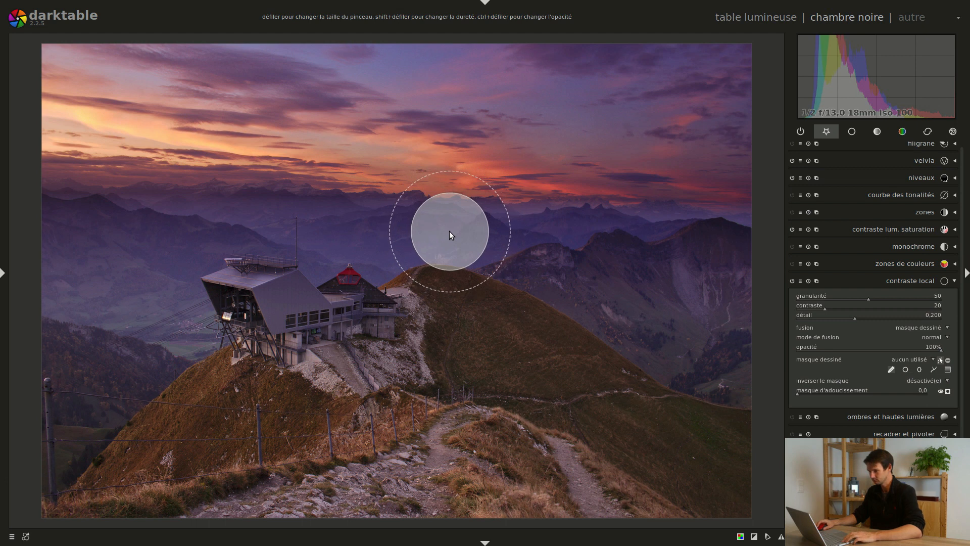
scroll(450, 230, "down", 1, "shift")
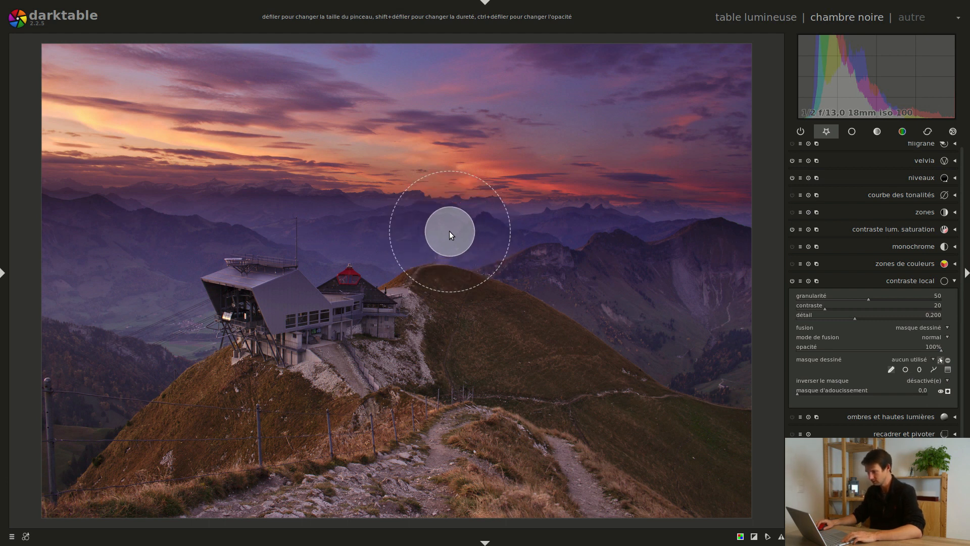
mouse_move(225, 502)
left_mouse_down()
mouse_move(247, 513)
mouse_move(356, 483)
mouse_move(438, 431)
mouse_move(374, 514)
left_mouse_up()
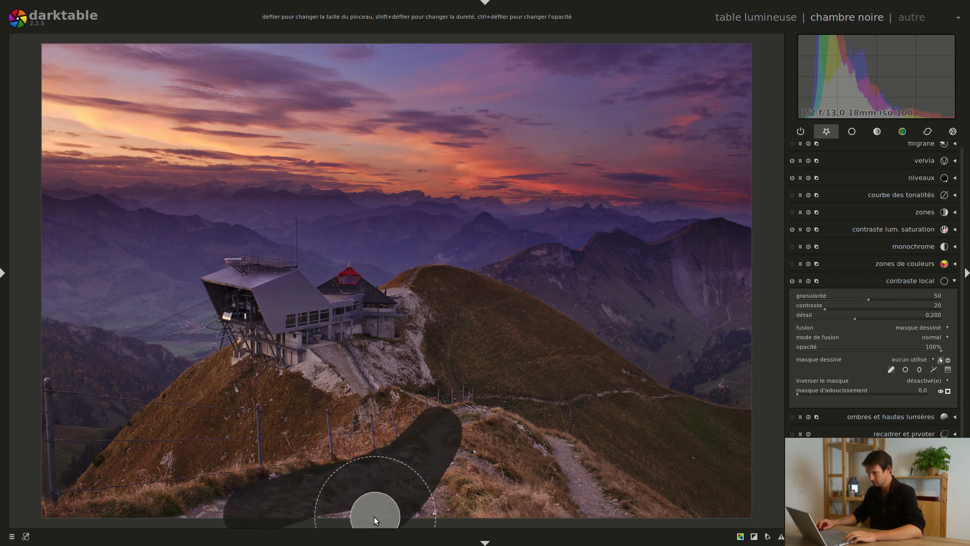
- Paint a second brush mask for local contrast over the building, hide the mask outlines, and compare the effect on and off
left_click(892, 369)
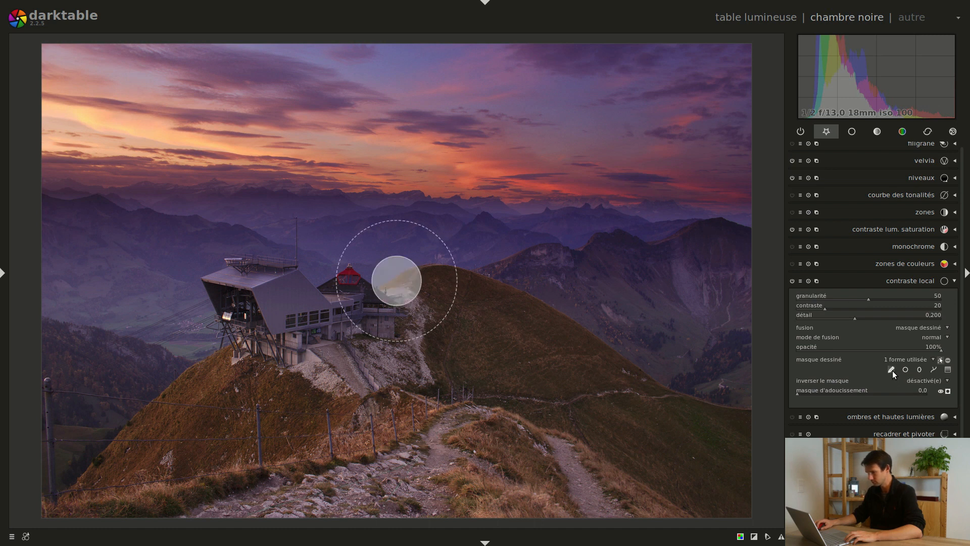
mouse_move(243, 297)
left_mouse_down()
mouse_move(275, 327)
mouse_move(317, 332)
mouse_move(359, 327)
mouse_move(371, 312)
mouse_move(296, 306)
left_mouse_up()
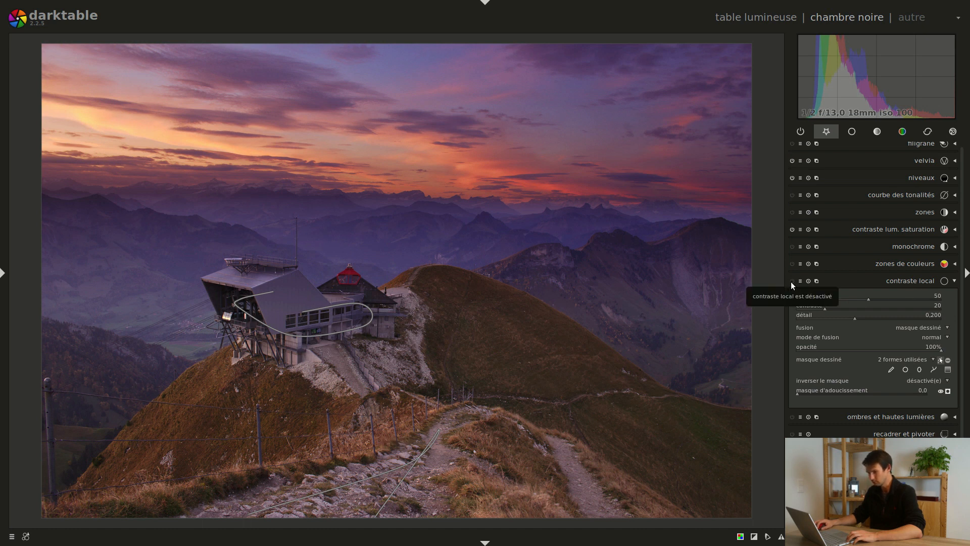
left_click(941, 360)
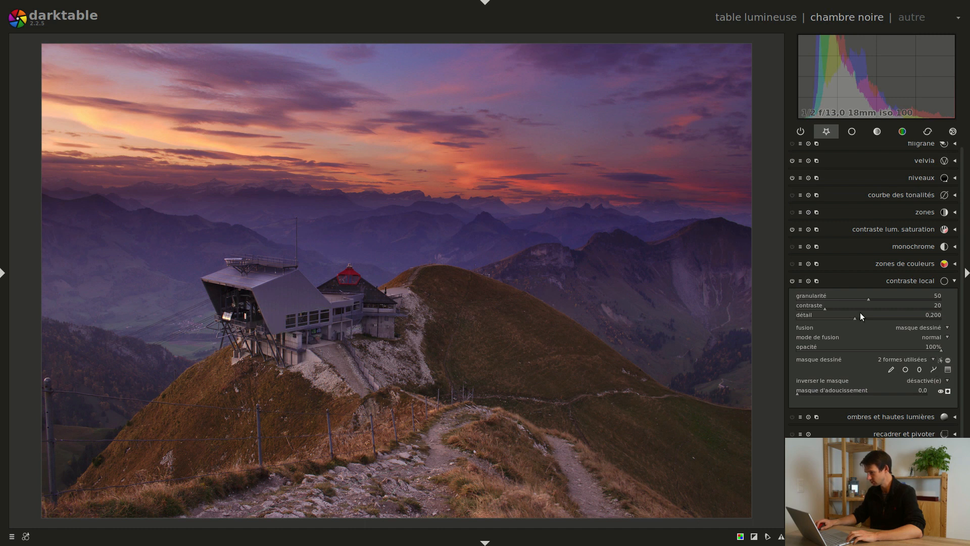
left_click(791, 281)
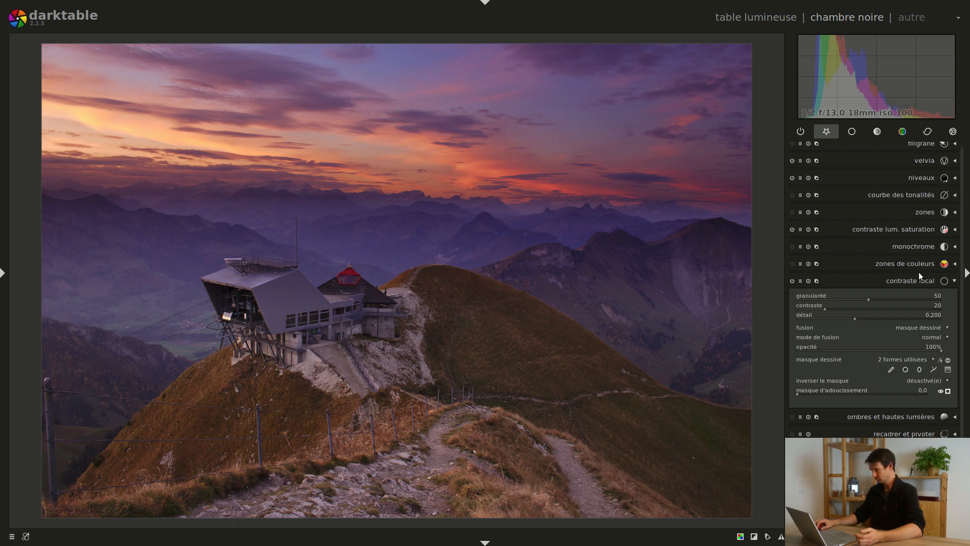
left_click(909, 282)
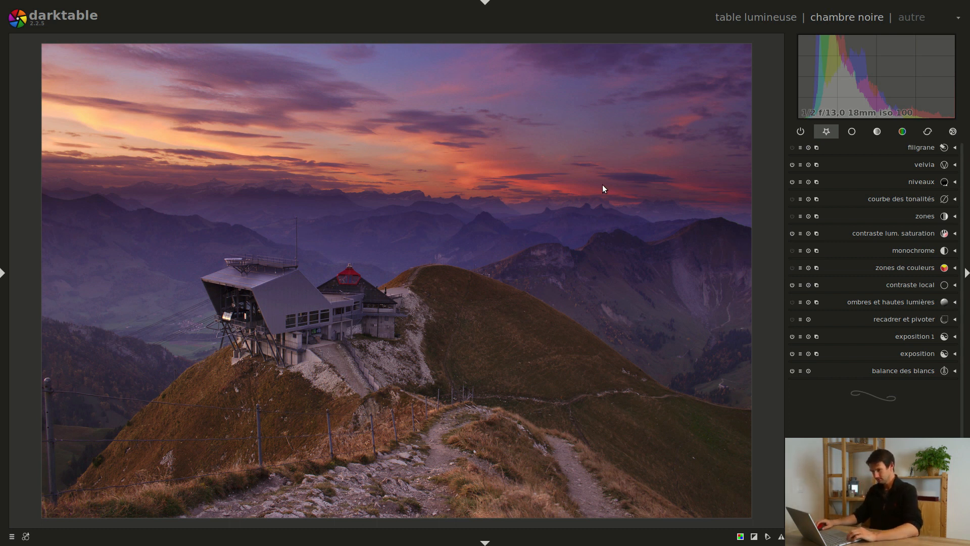
- Compare the developed HDR with its source photos and earlier versions in the lighttable, and reopen it in the darkroom
key("l")
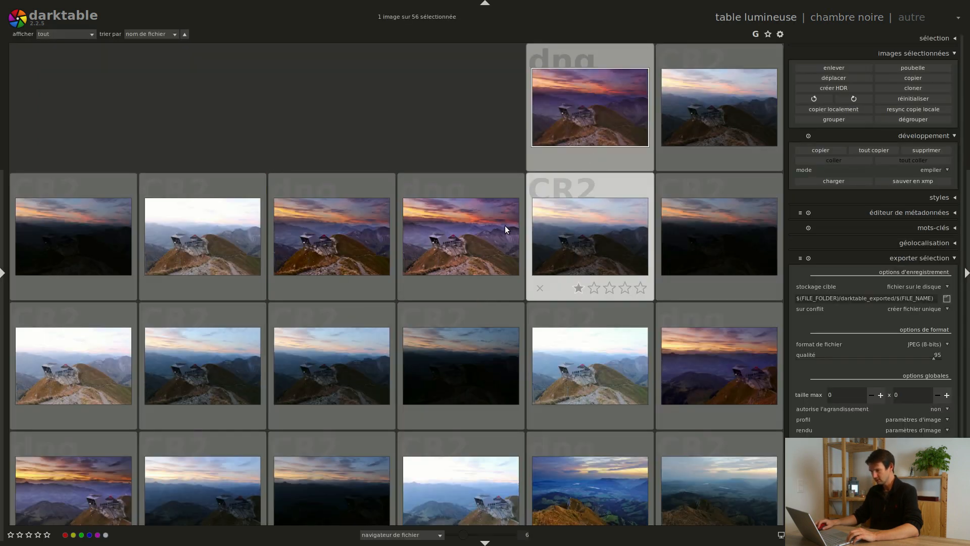
scroll(472, 255, "up", 3)
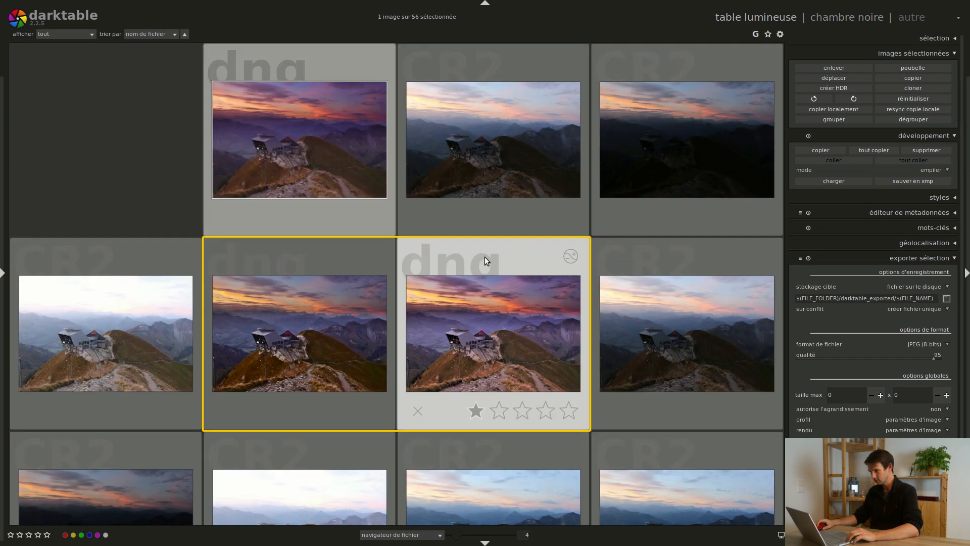
scroll(268, 285, "up", 1)
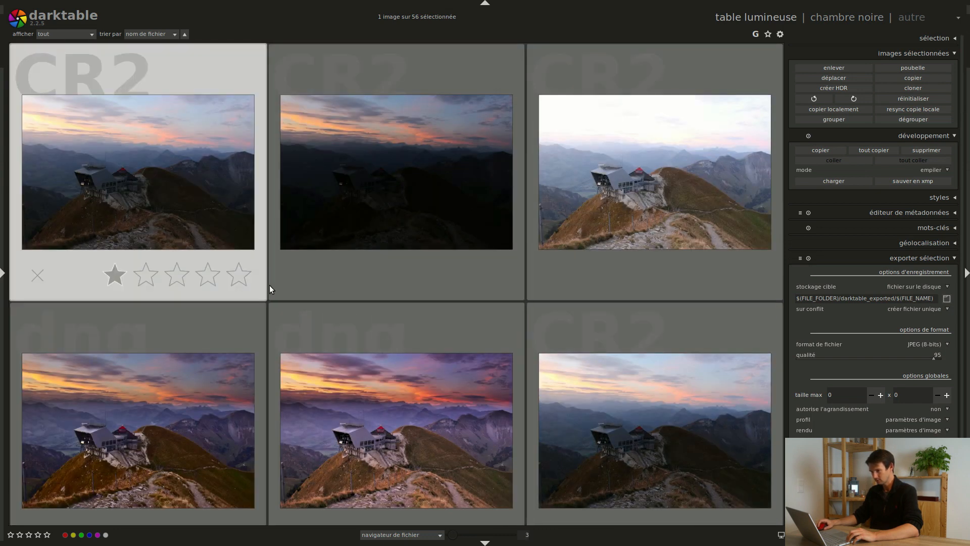
scroll(383, 370, "down", 1)
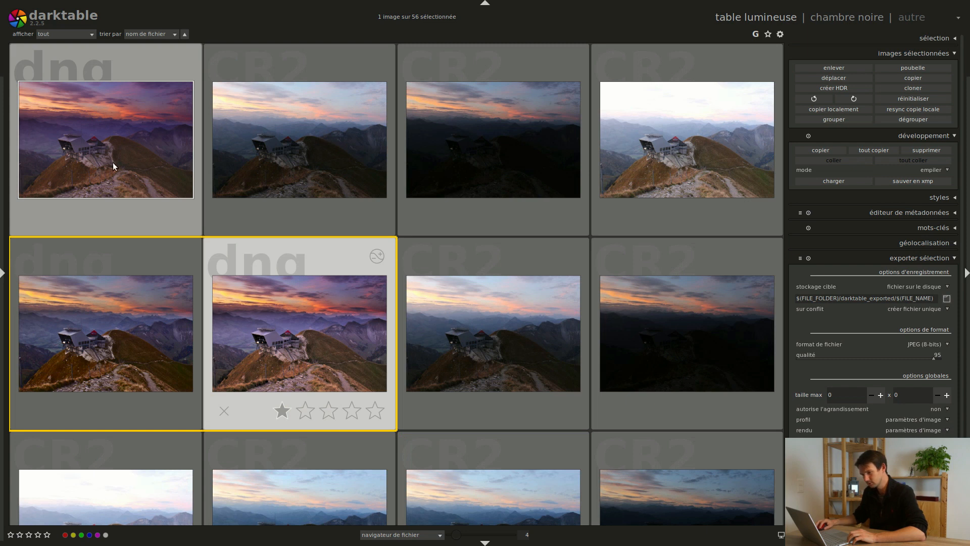
double_click(135, 141)
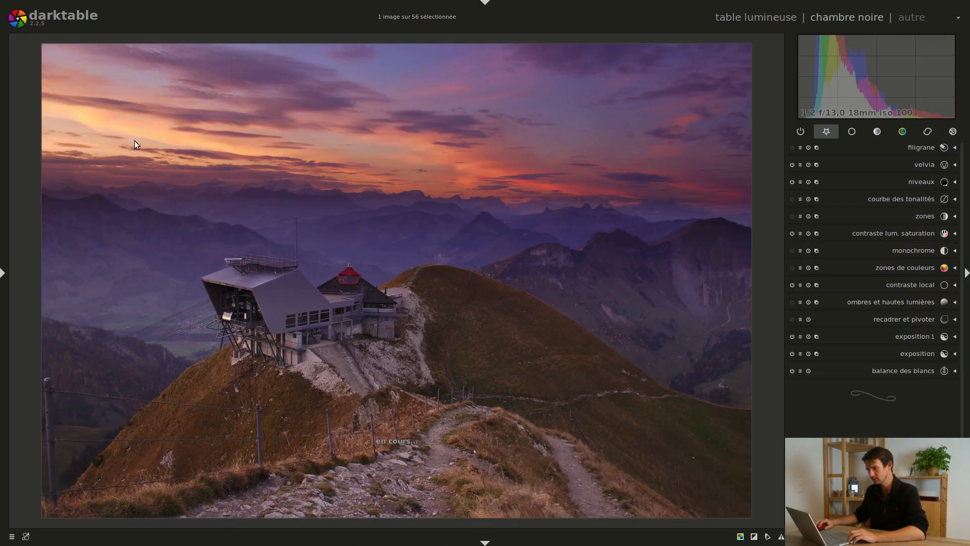
- Brighten the whole image by setting the unmasked exposure instance to 3.00 EV
left_click(909, 354)
scroll(919, 379, "up", 2)
scroll(919, 380, "up", 1)
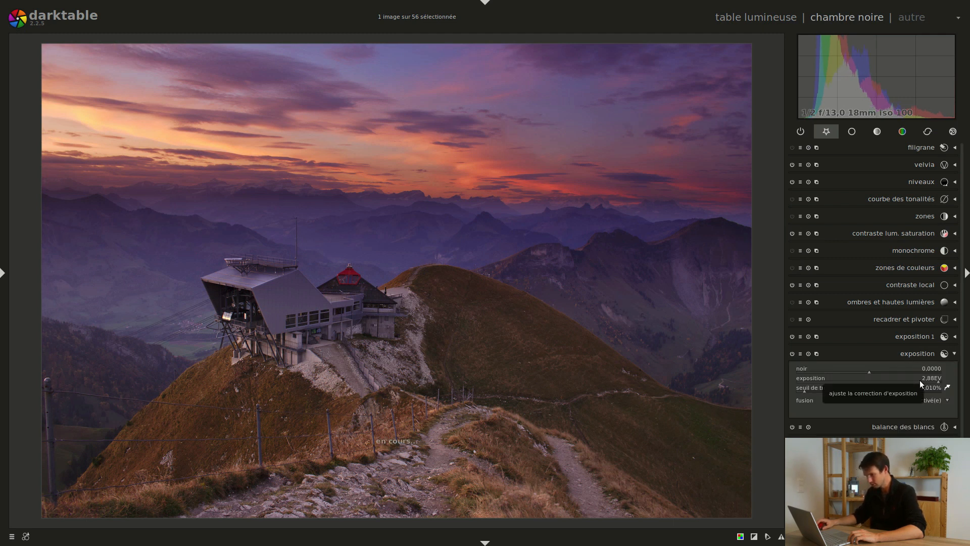
scroll(919, 380, "up", 6)
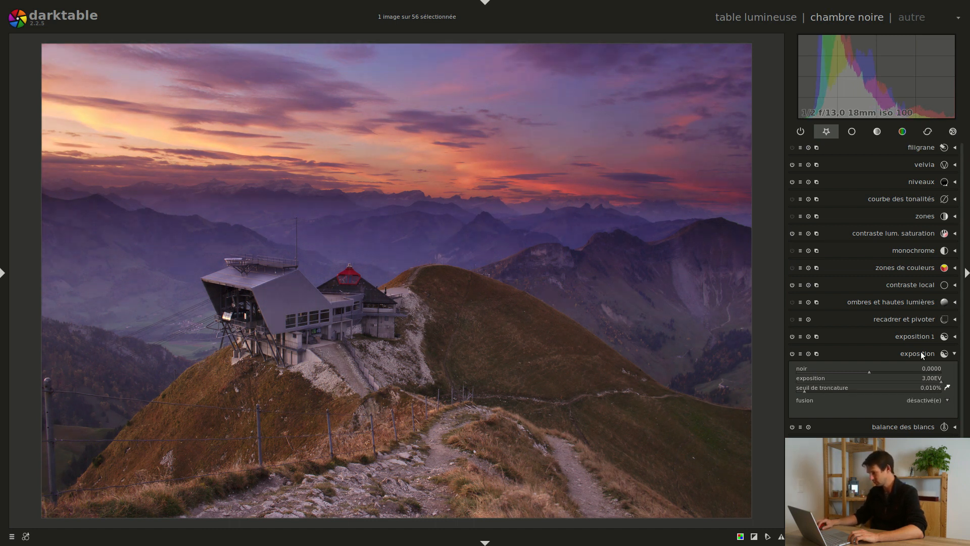
- Darken the sky again by setting the masked second exposure instance to -2.97 EV, and collapse its module
left_click(920, 335)
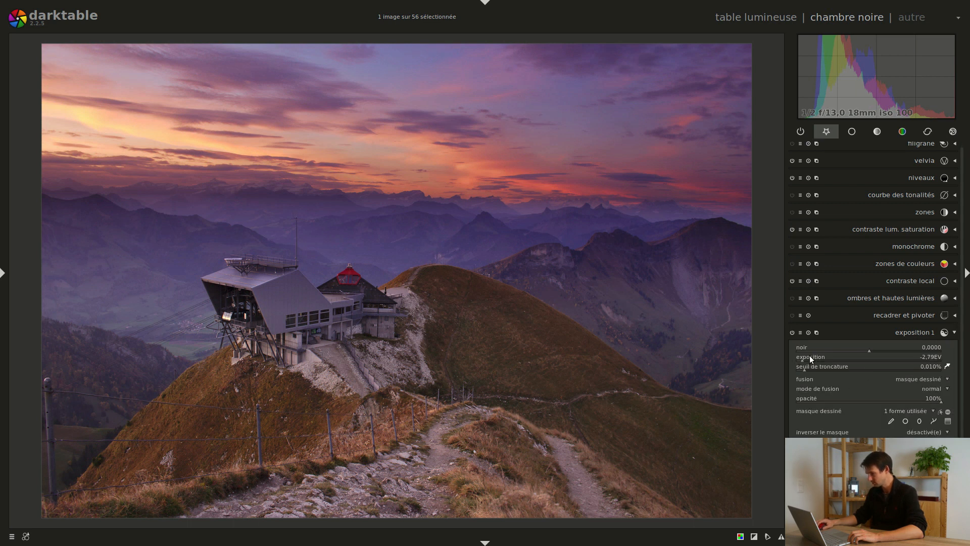
scroll(809, 355, "down", 1)
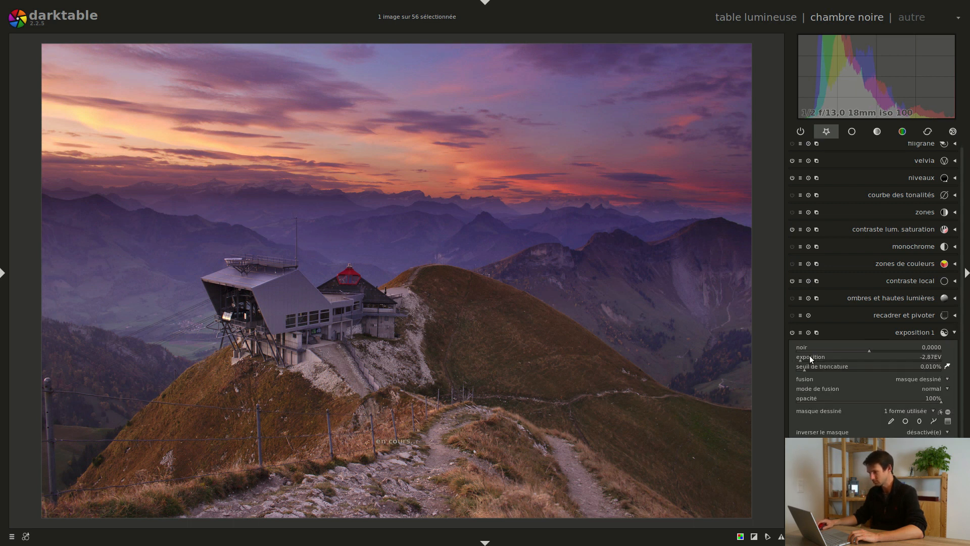
scroll(810, 356, "down", 2)
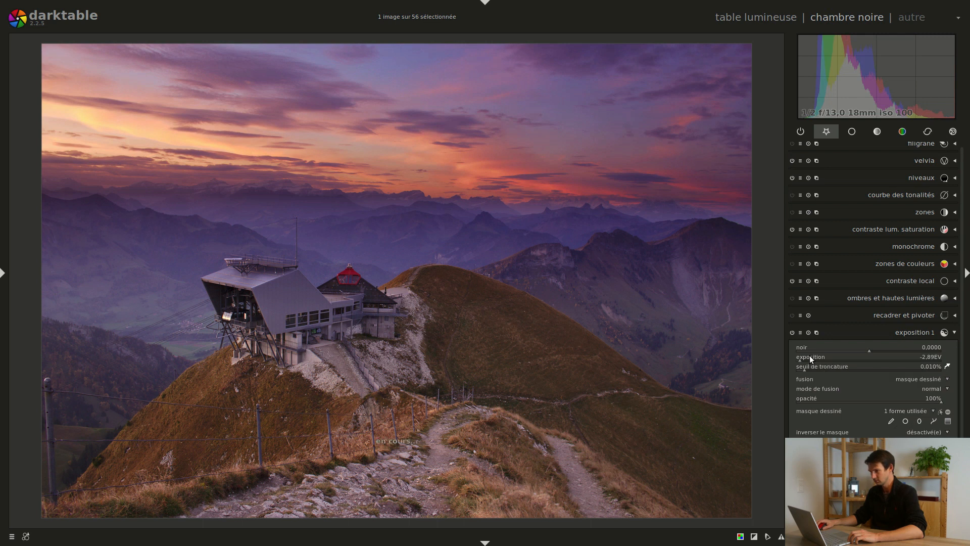
scroll(809, 355, "down", 1)
scroll(809, 355, "down", 3)
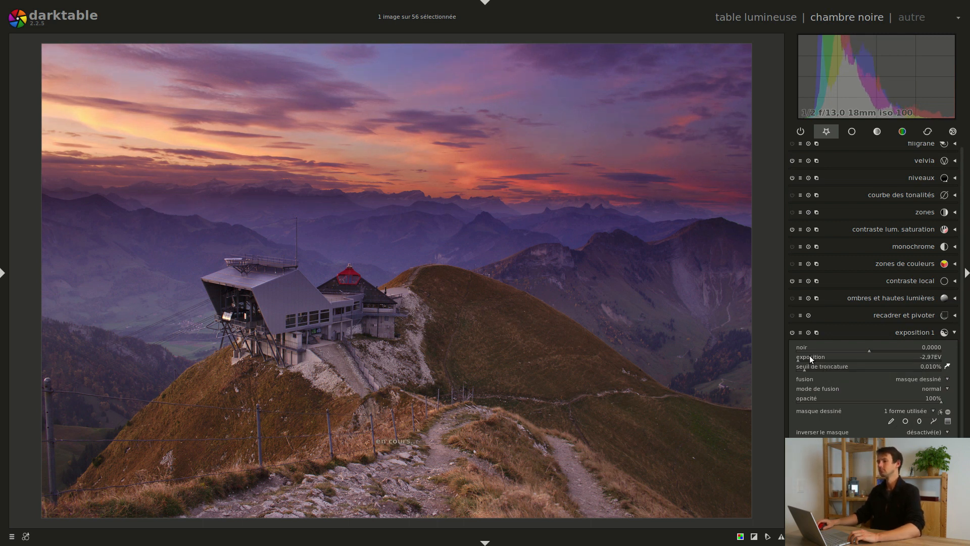
left_click(920, 333)
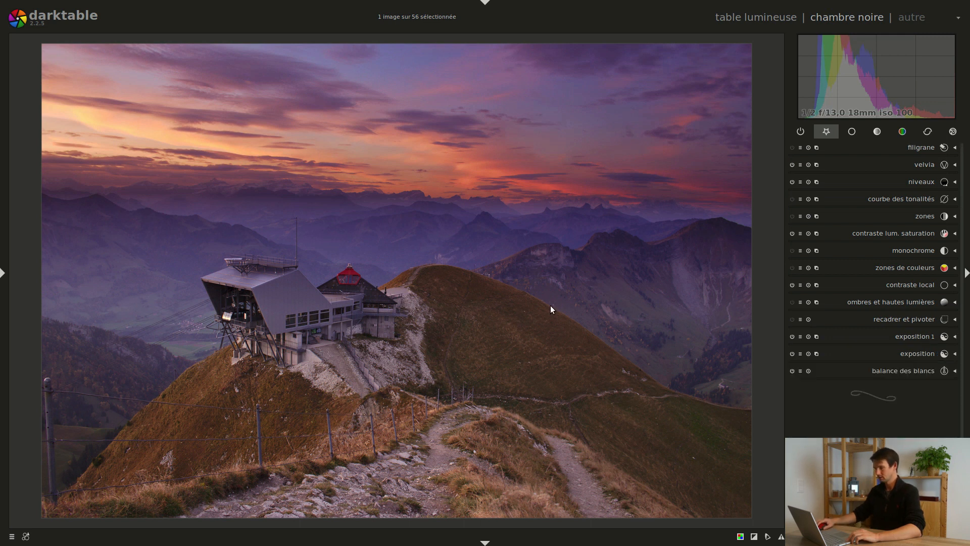
- View the finished image at a reduced size and return to the lighttable to compare it with the other versions
scroll(511, 296, "down", 1)
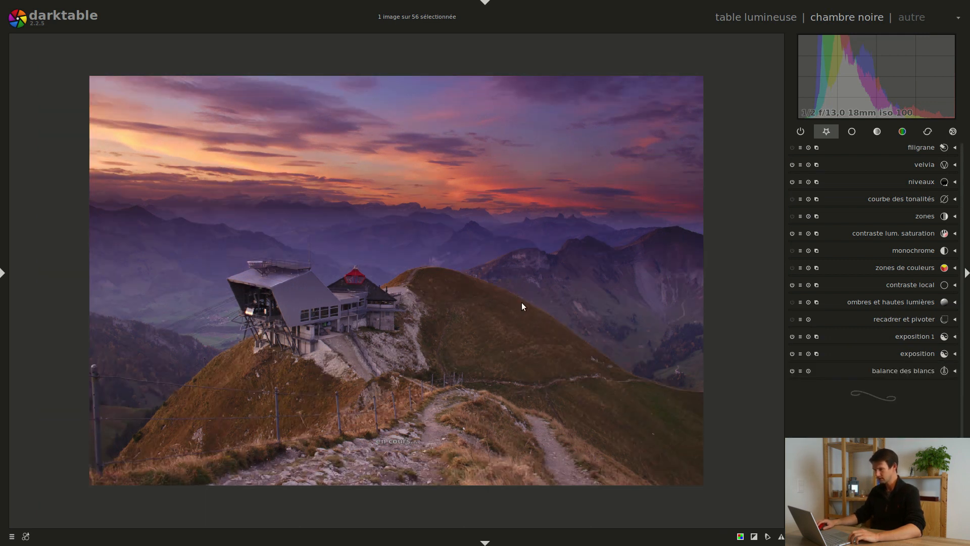
scroll(461, 312, "down", 1)
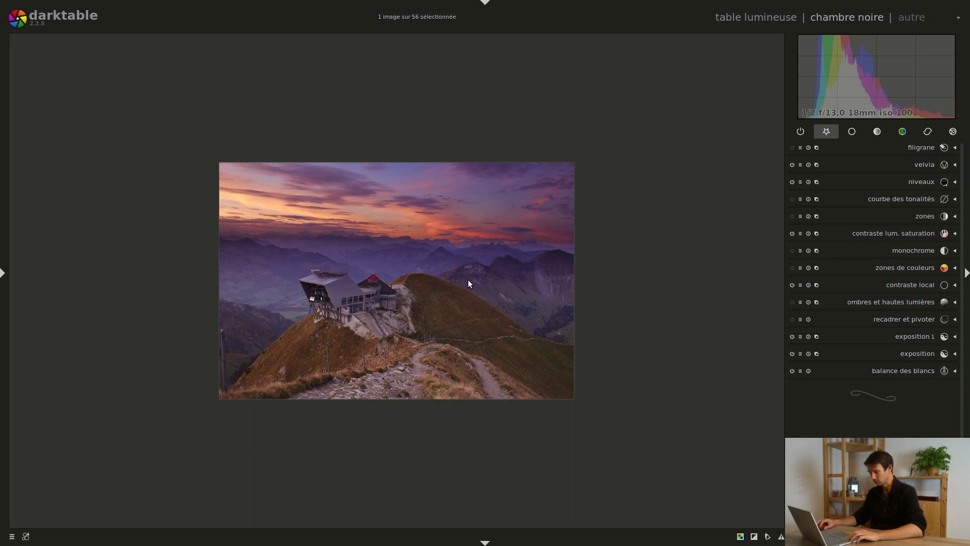
key("l")
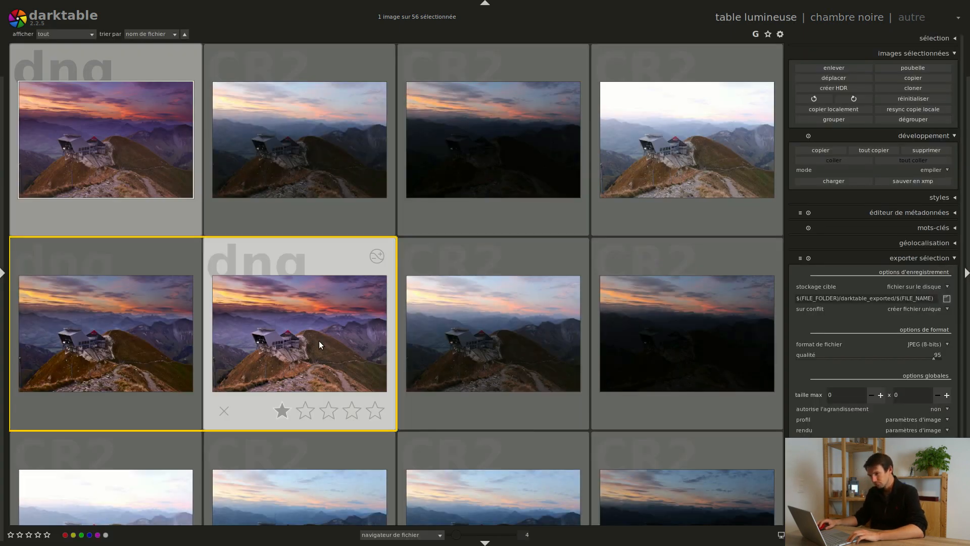